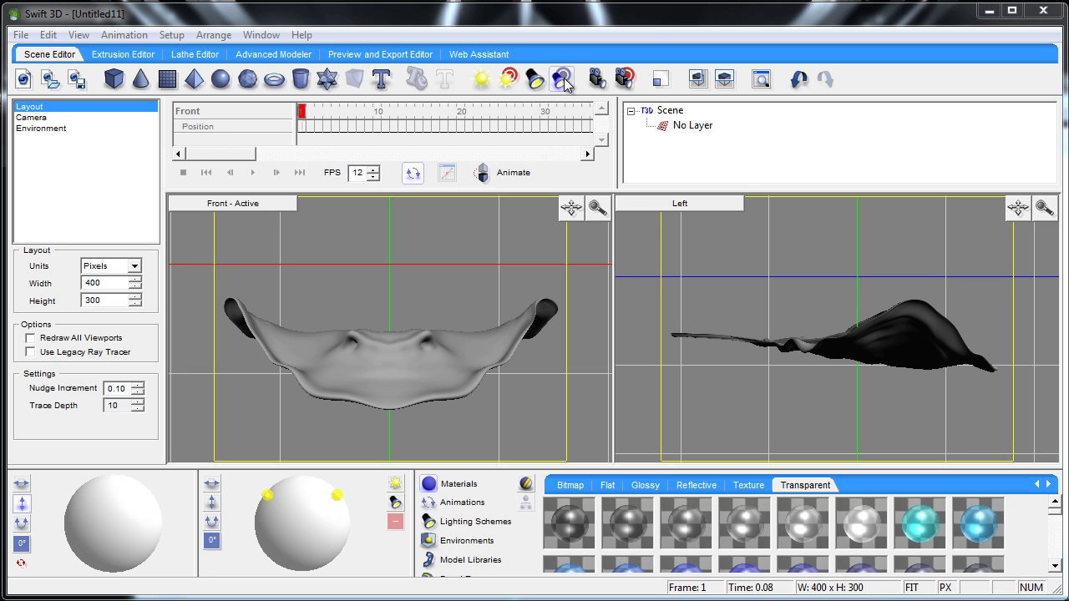
- Select the right and left lights in turn, then deselect both
click(336, 496)
click(268, 496)
click(301, 503)
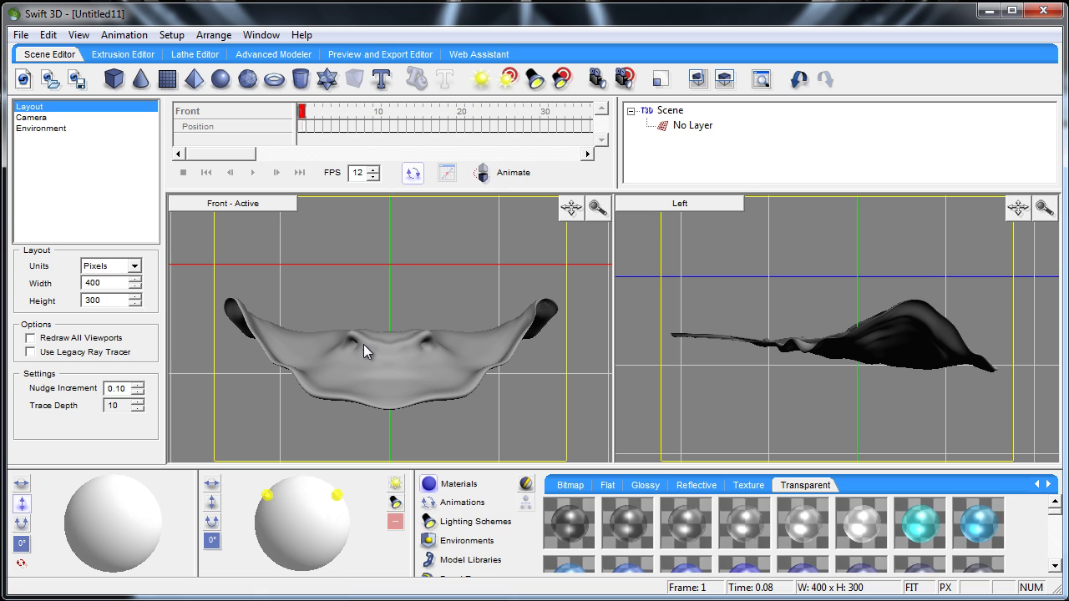
- Render a raster preview of the stingray's first frame
click(371, 54)
click(136, 89)
click(241, 118)
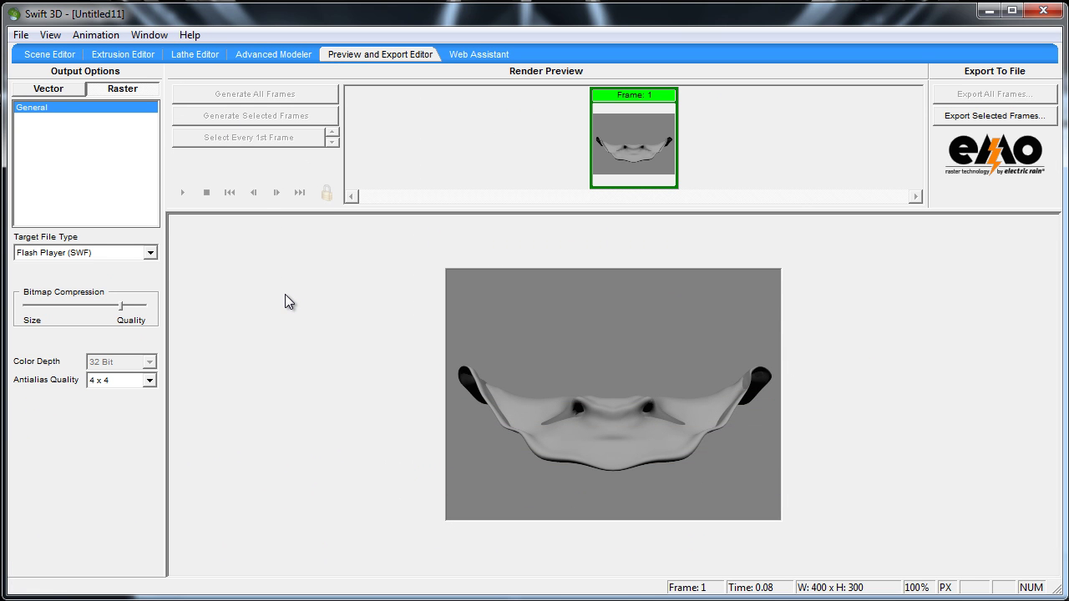
- Back in the scene views, select the stingray model, toggling its selection several times
click(64, 55)
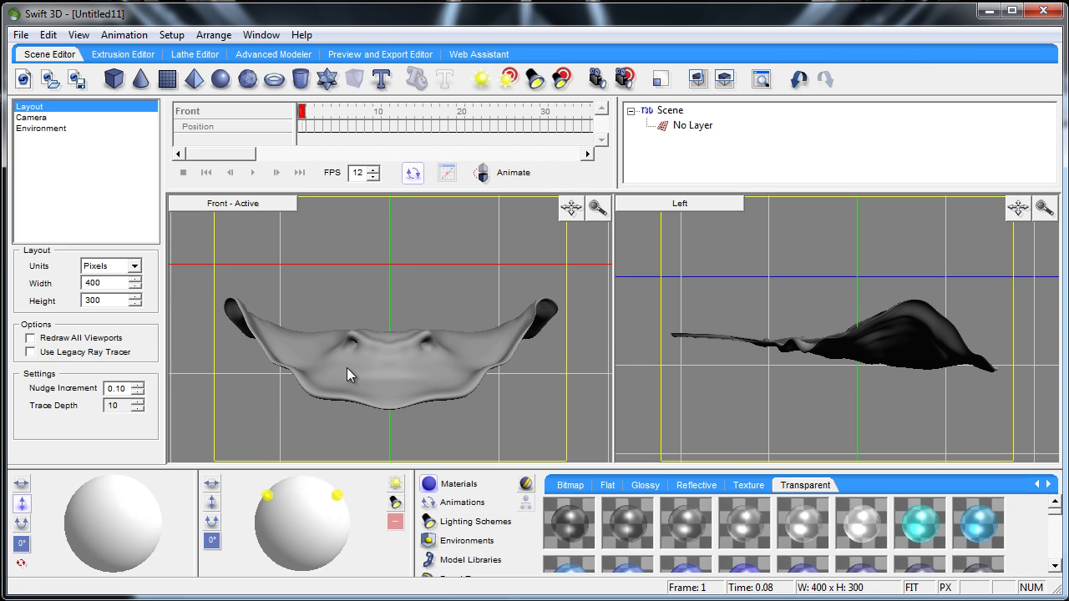
click(346, 368)
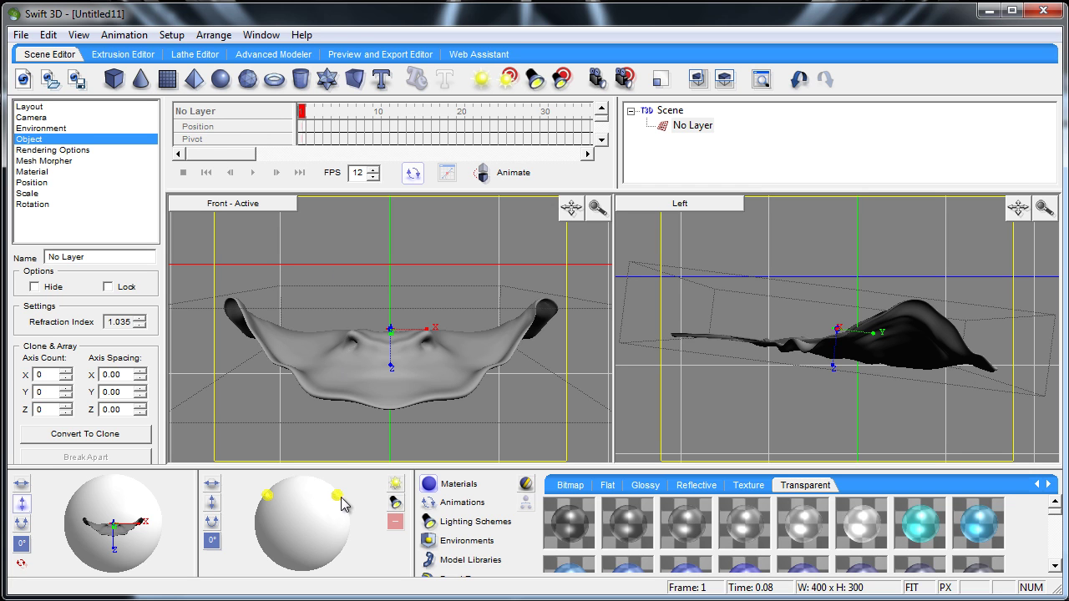
click(246, 390)
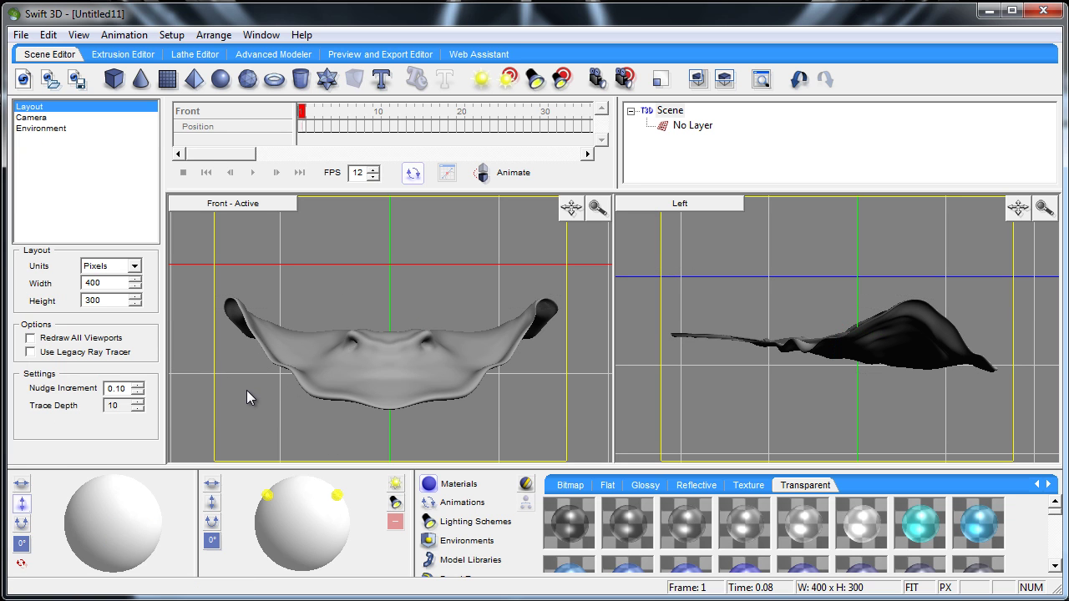
click(338, 383)
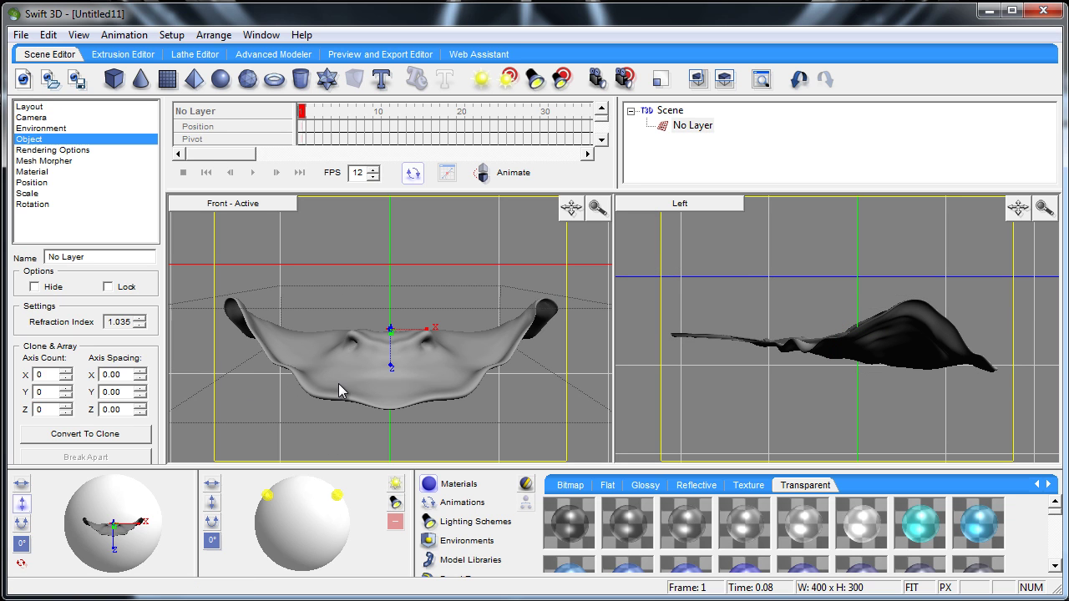
click(287, 440)
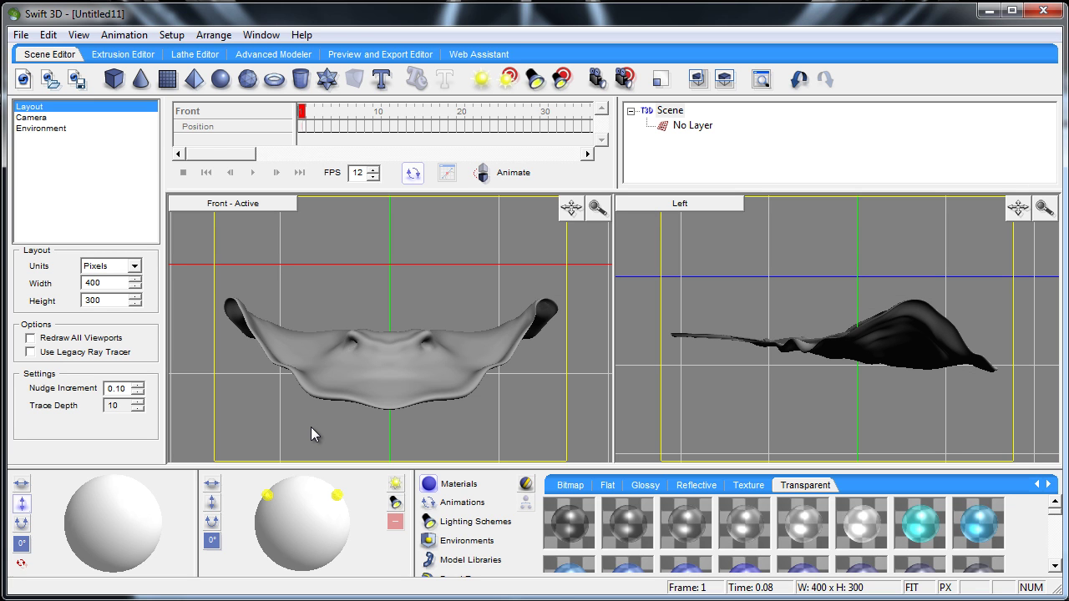
click(337, 385)
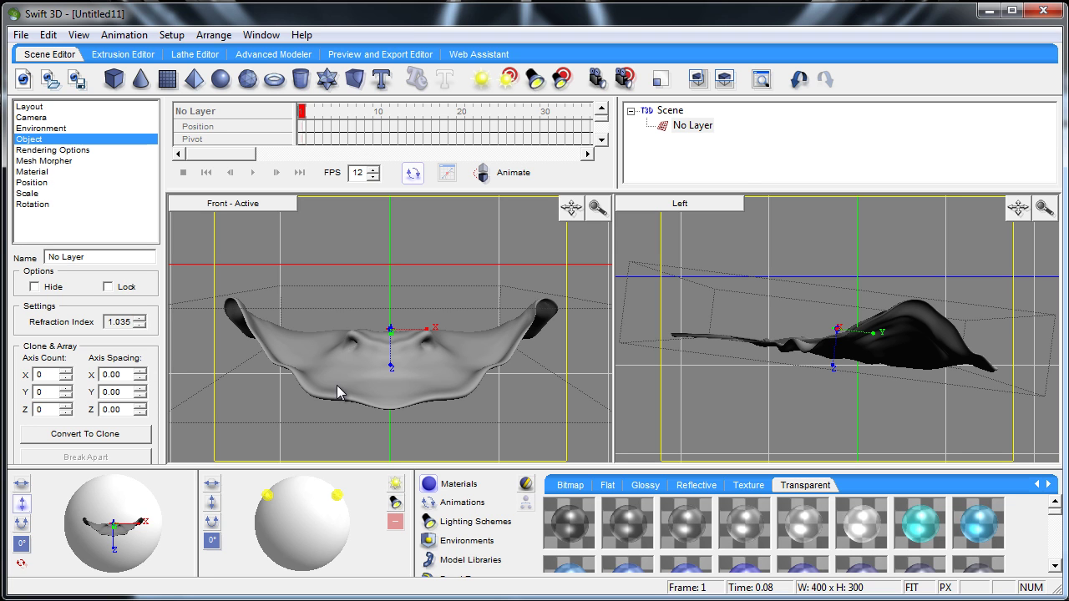
click(340, 449)
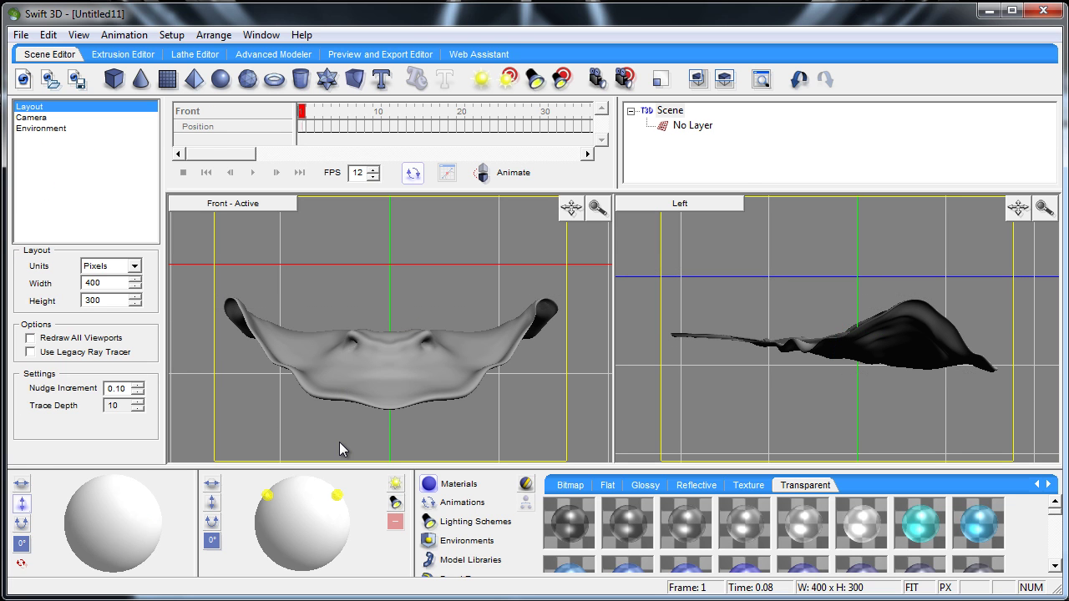
click(359, 386)
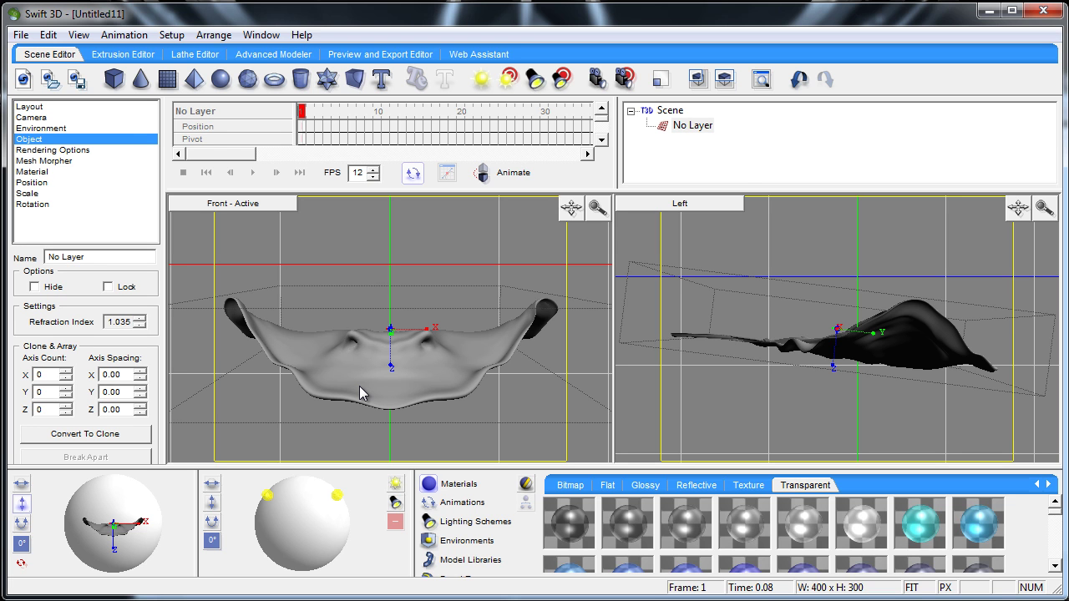
- Swing the right light left at frame 1, then keyframe a down-left swing at frame 10
click(345, 437)
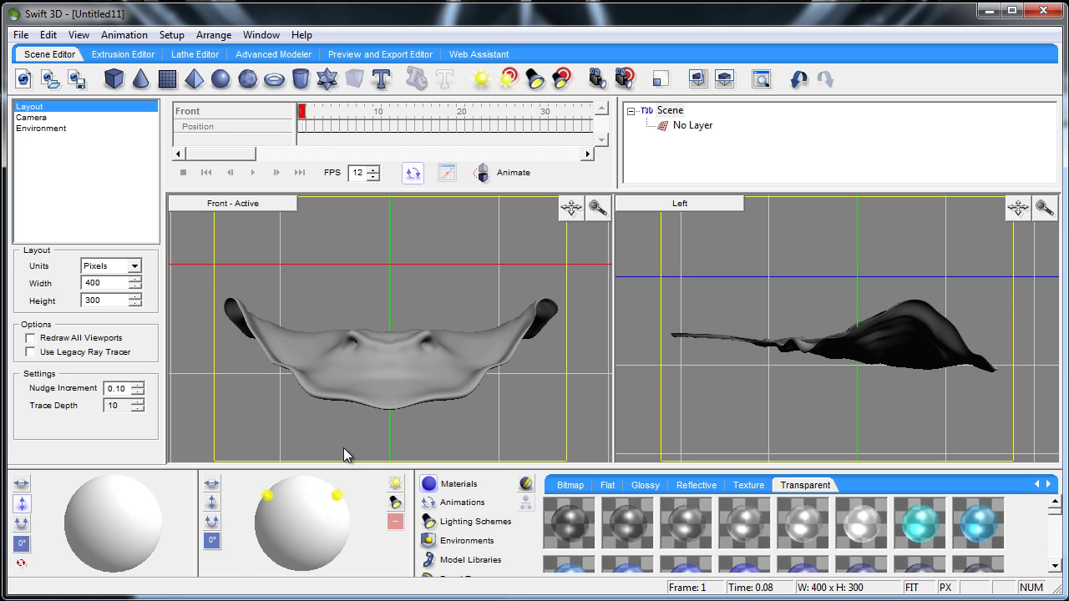
mouse_move(337, 495)
mouse_down()
mouse_move(301, 496)
mouse_move(308, 503)
mouse_move(330, 485)
mouse_up()
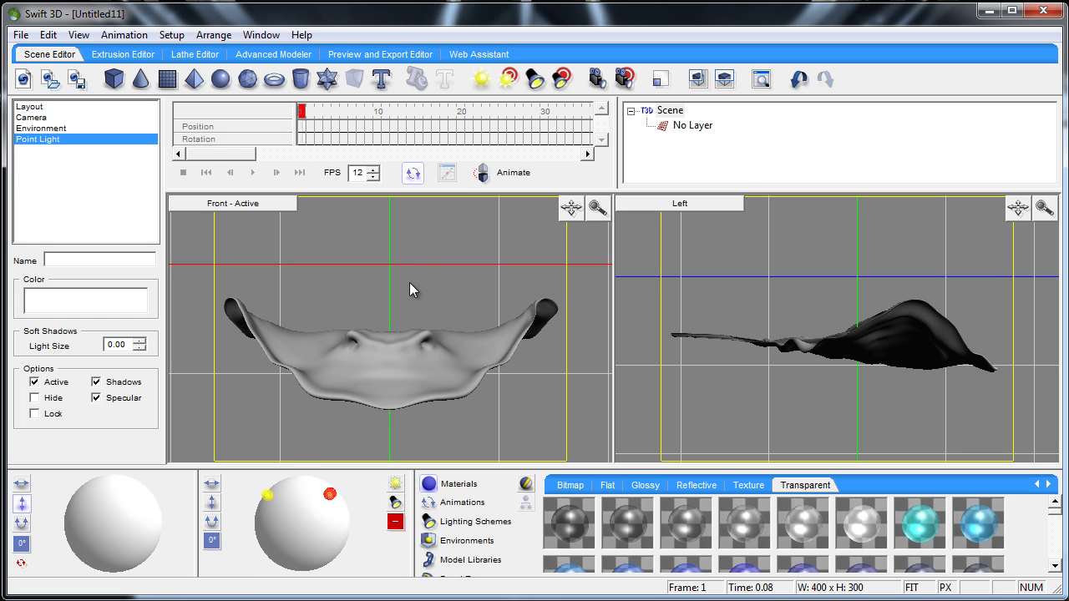
click(514, 177)
click(515, 177)
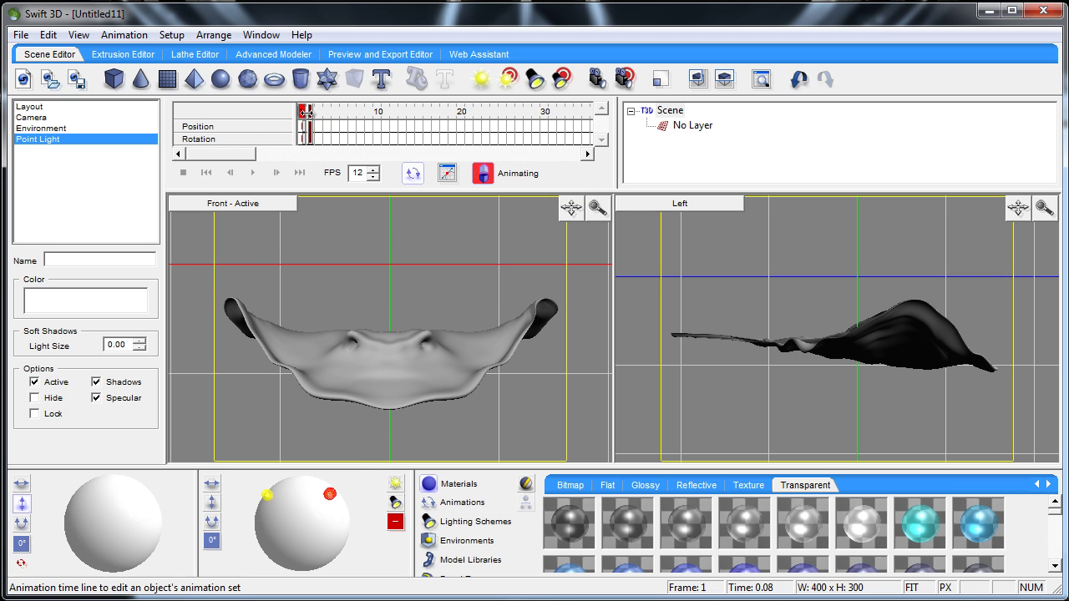
mouse_move(302, 111)
mouse_down()
mouse_move(395, 112)
mouse_move(377, 111)
mouse_up()
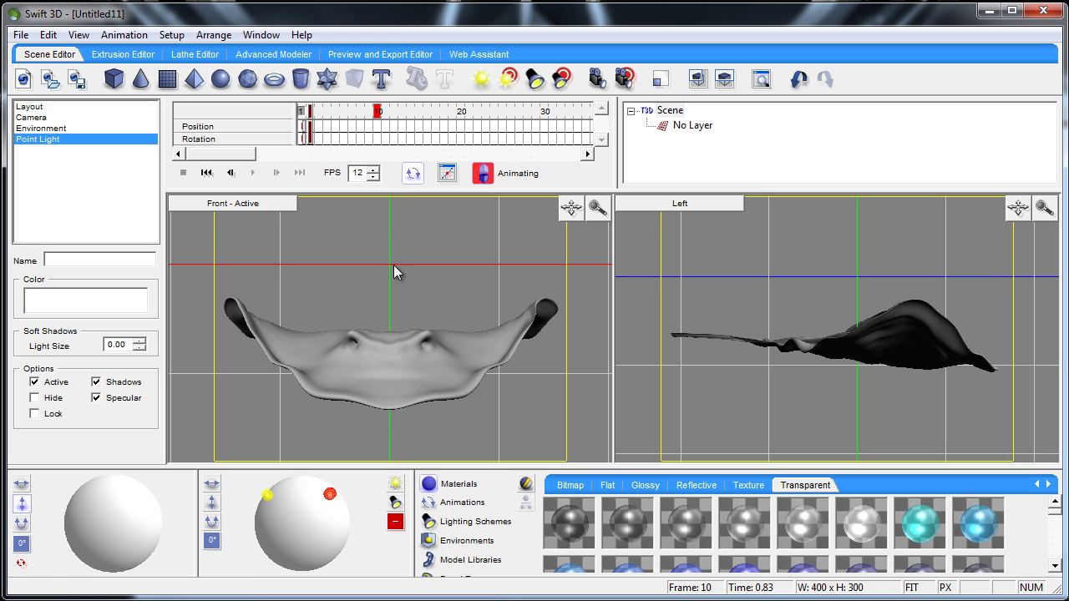
drag(331, 496, 268, 526)
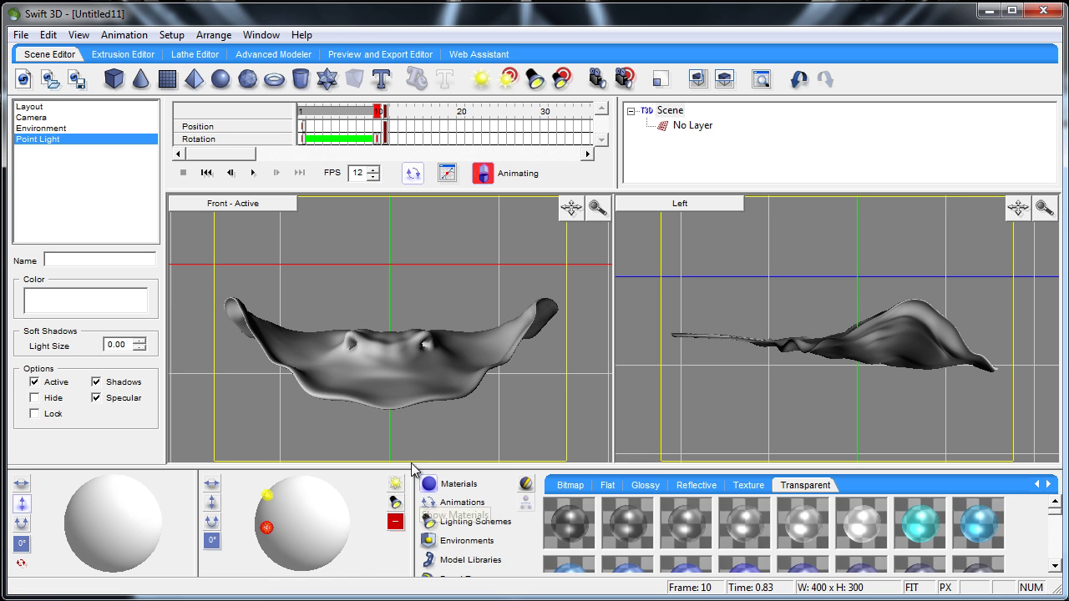
- Stop recording, render all frames of the lighting animation, then play and stop the preview
click(483, 173)
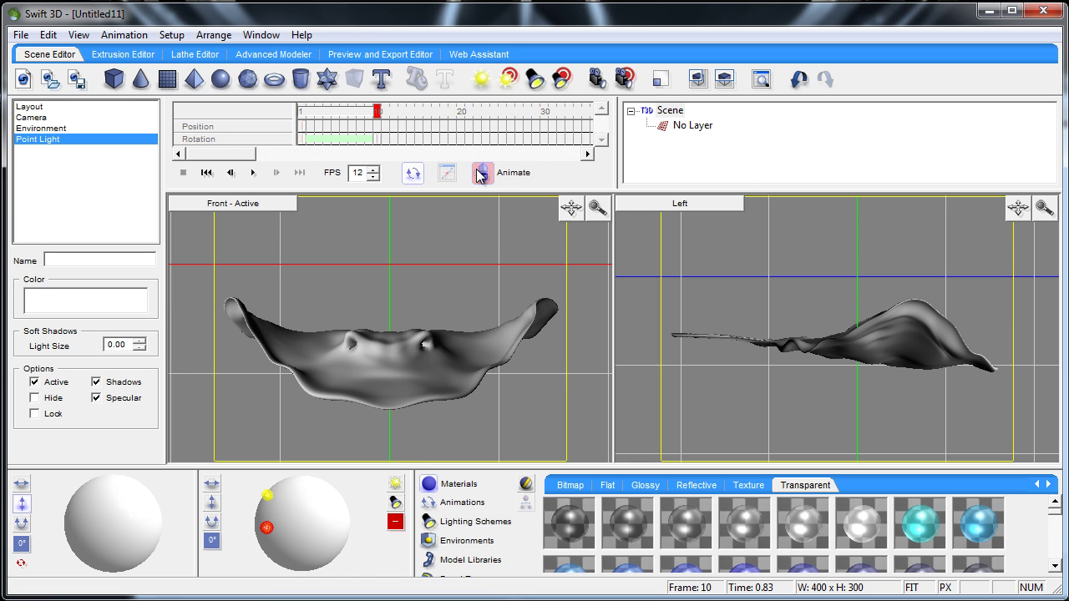
click(371, 53)
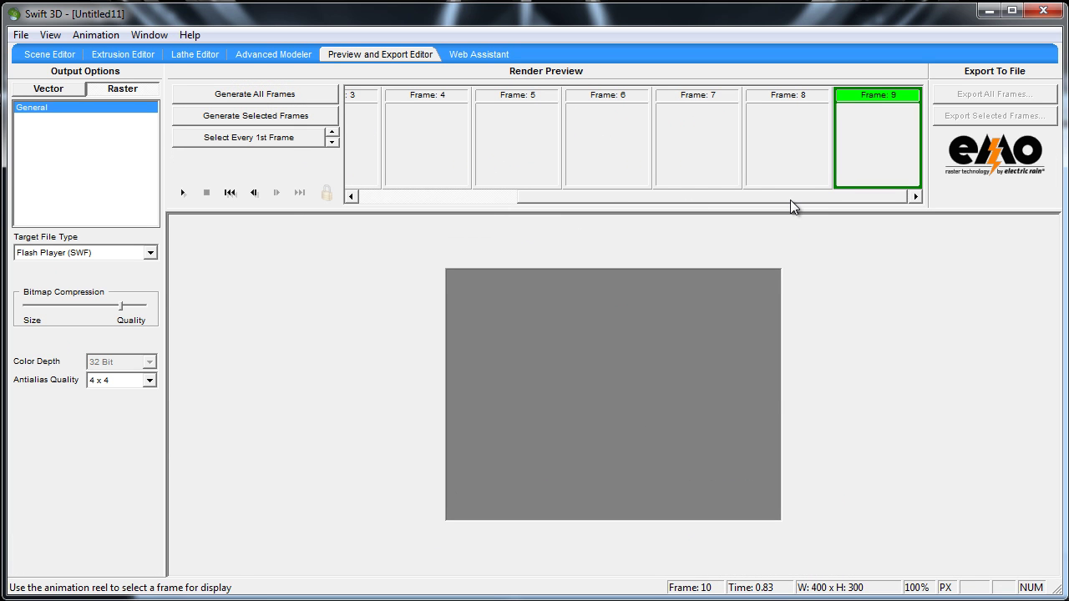
drag(790, 200, 570, 200)
click(399, 146)
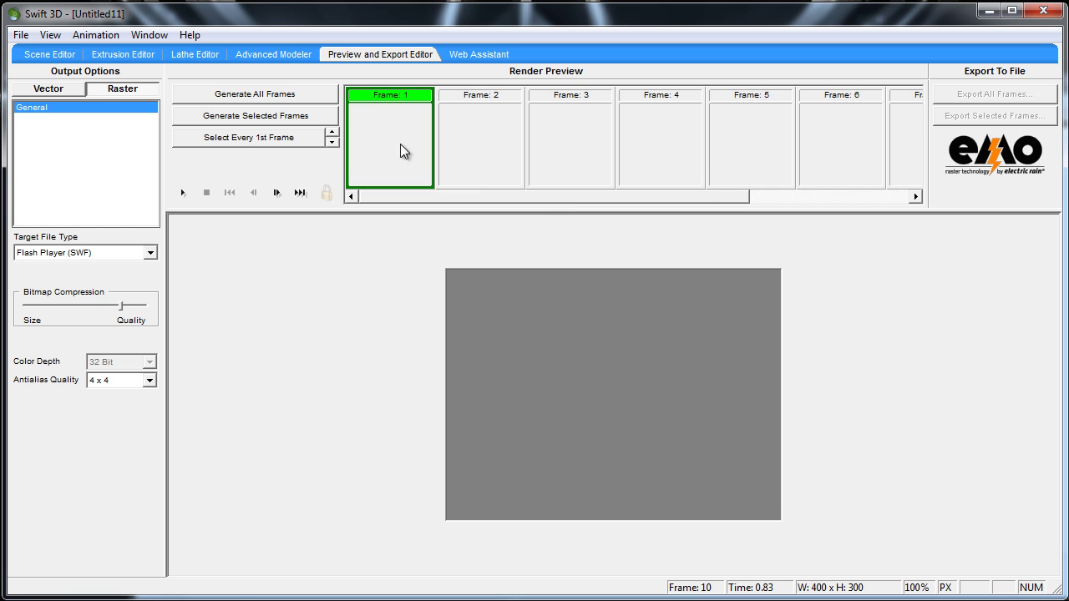
click(279, 96)
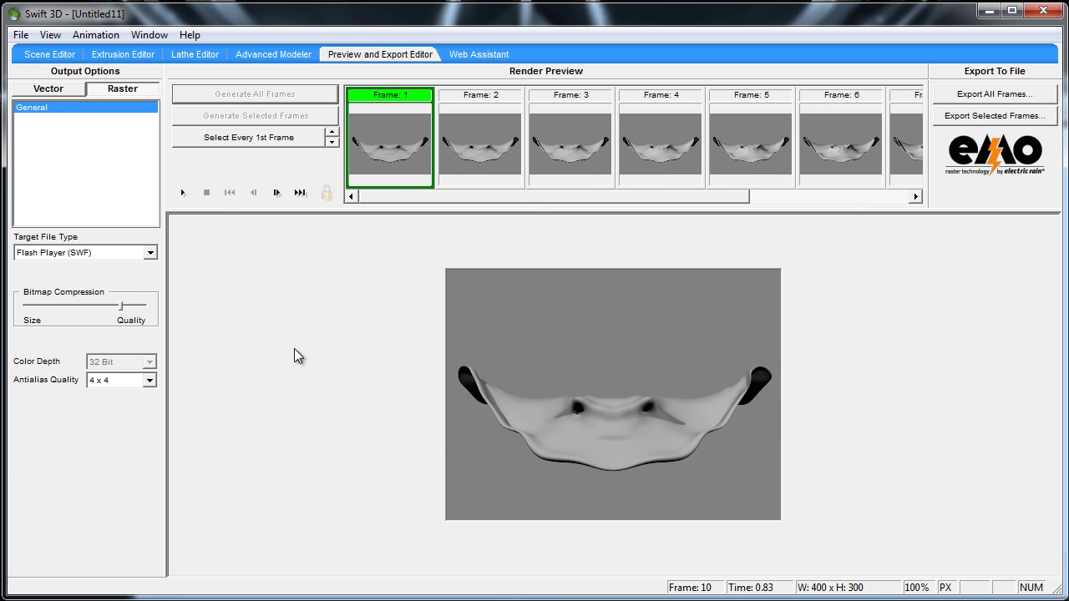
click(183, 193)
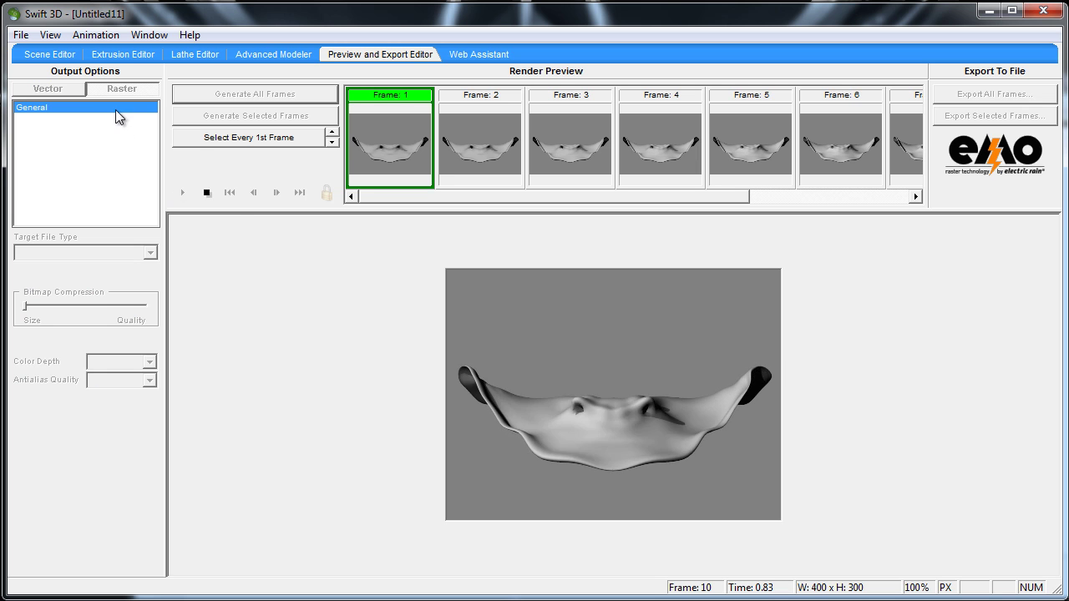
click(206, 193)
- Back in the scene, delete all animations with Edit > Delete All Animations
click(50, 55)
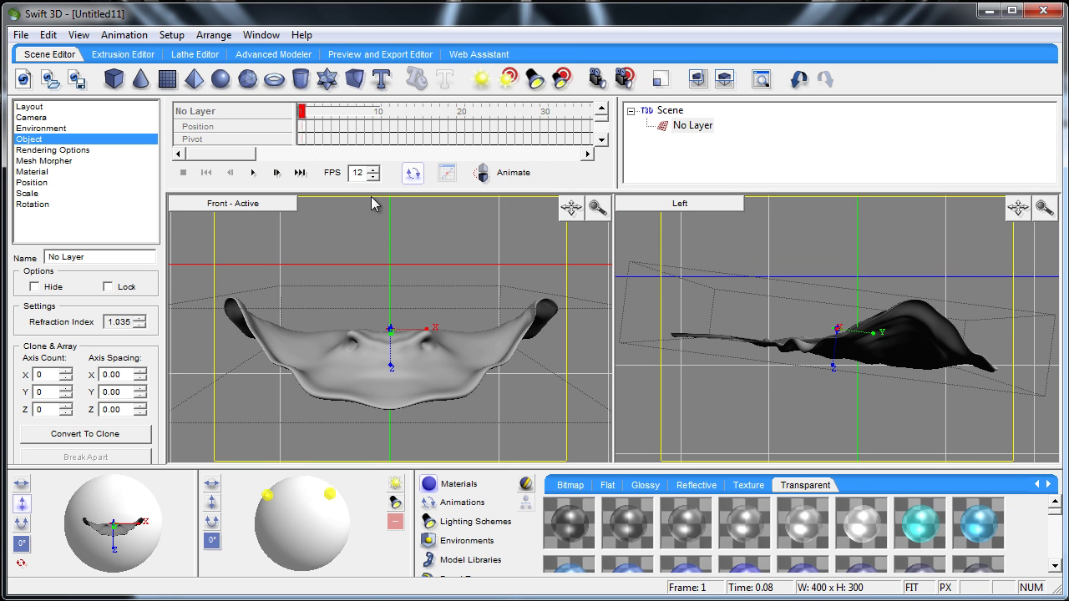
click(48, 35)
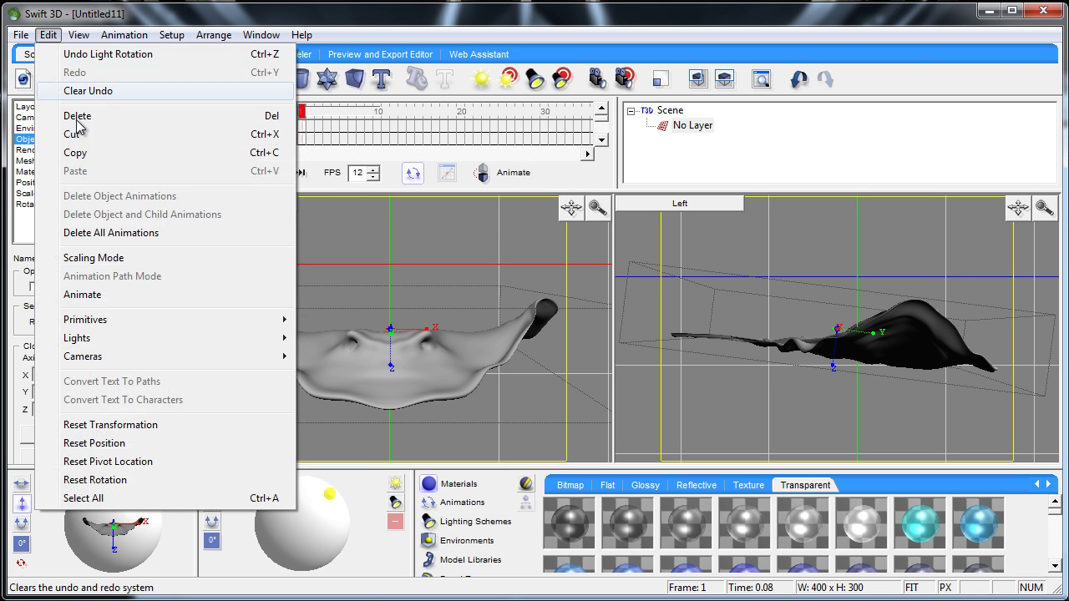
click(107, 235)
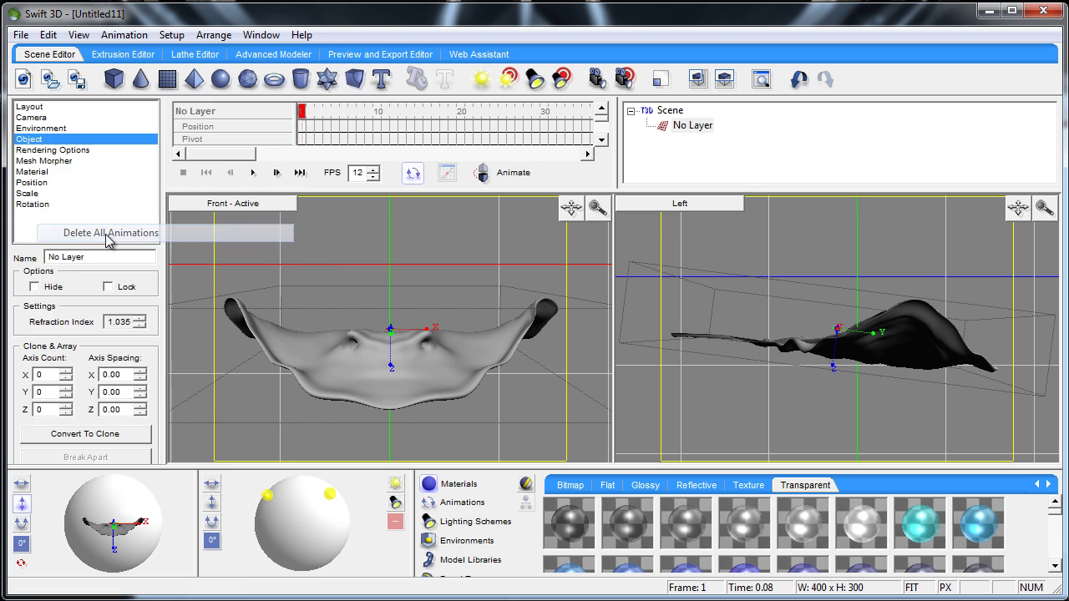
- Delete the extra point light and move the remaining light over the stingray
click(314, 284)
click(329, 495)
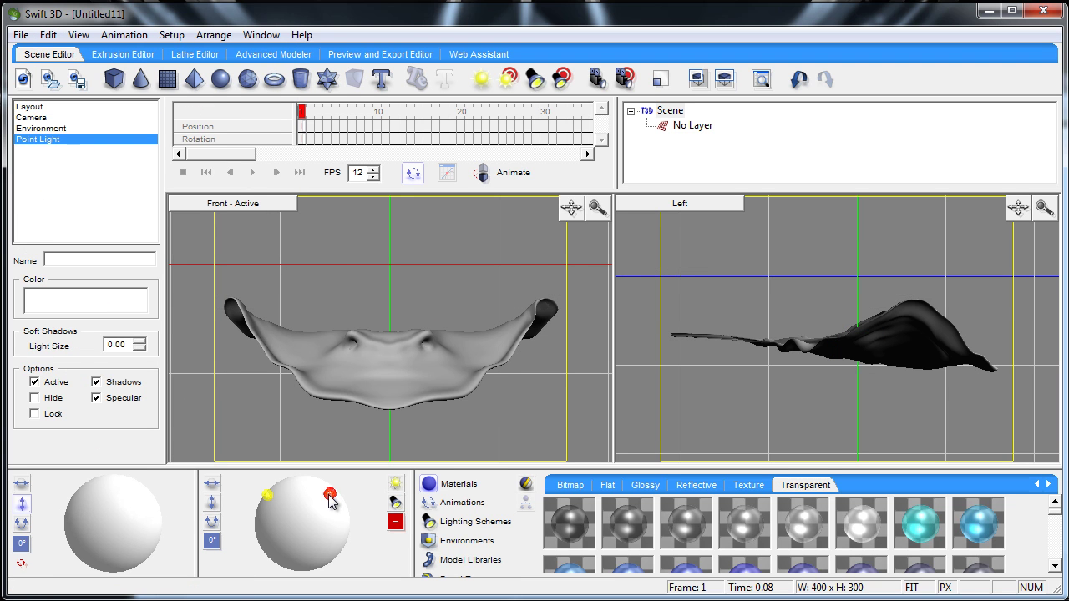
drag(329, 497, 271, 500)
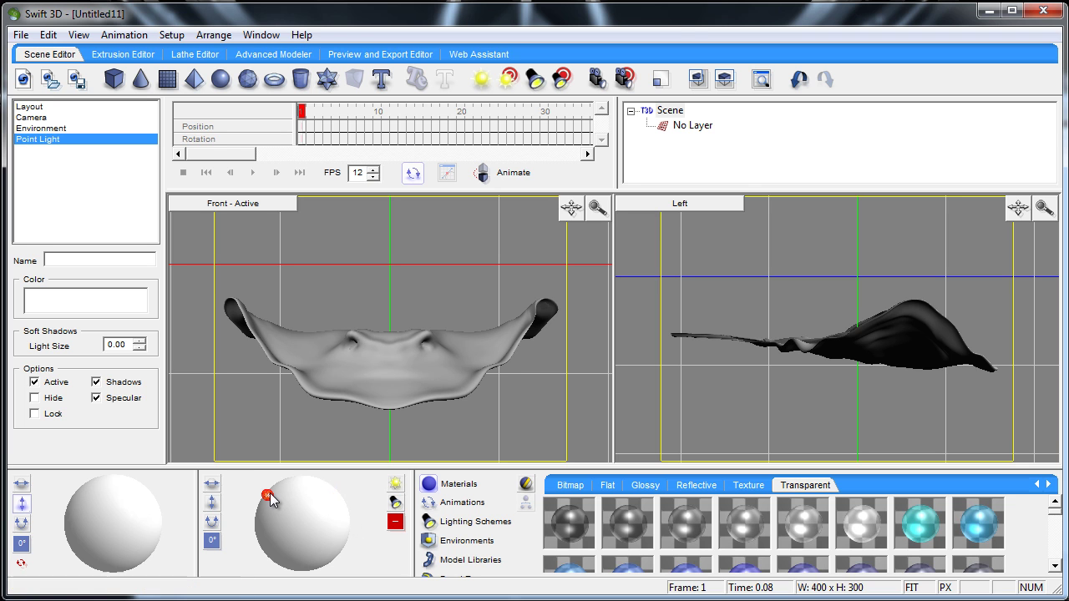
click(395, 521)
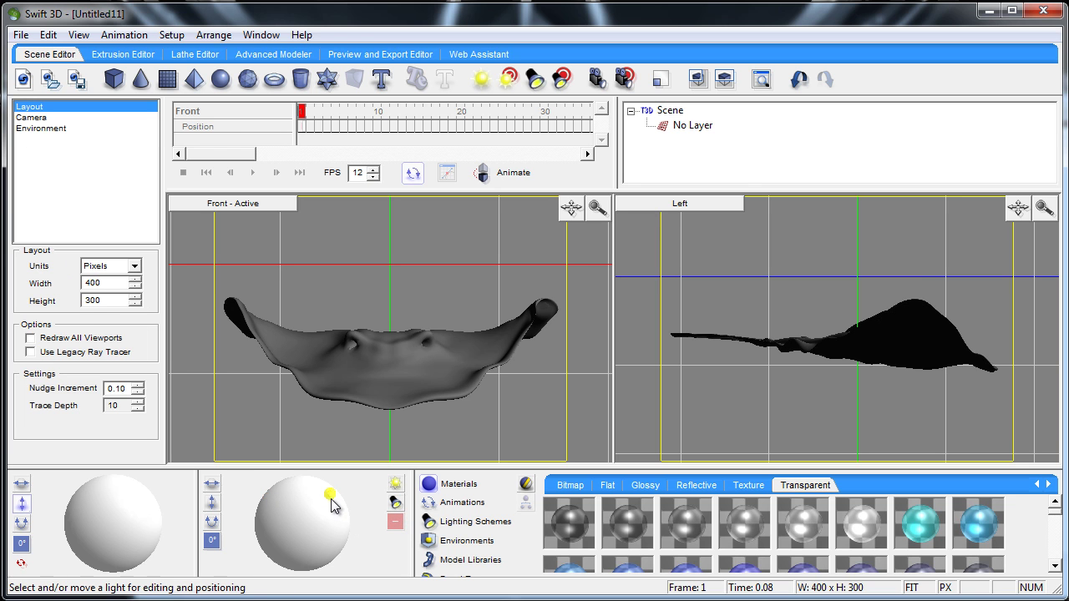
mouse_move(331, 495)
mouse_down()
mouse_move(301, 508)
mouse_move(309, 513)
mouse_move(297, 506)
mouse_move(320, 508)
mouse_move(315, 528)
mouse_up()
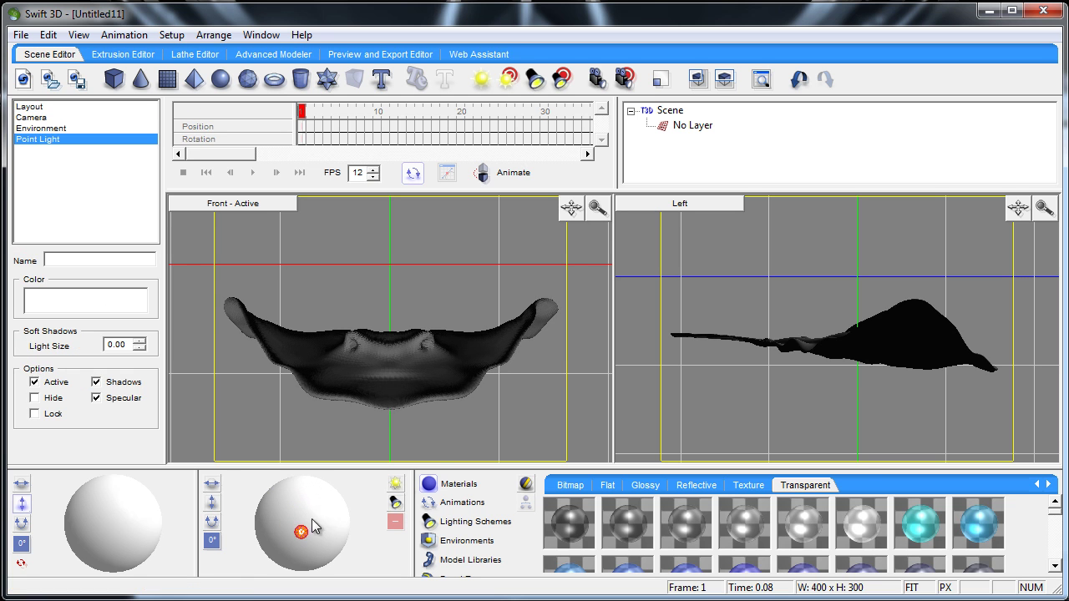
- Render a new raster preview of frame 1 showing the darker stingray
click(391, 57)
click(136, 89)
click(220, 118)
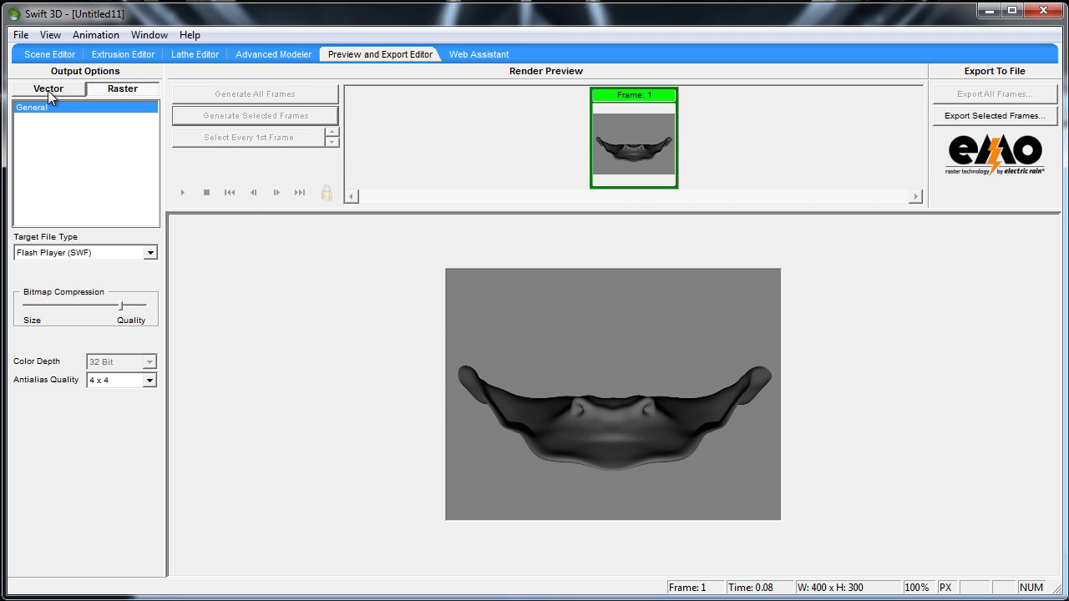
- Raise the trackball light upward to brighten the stingray, then select the light
click(52, 56)
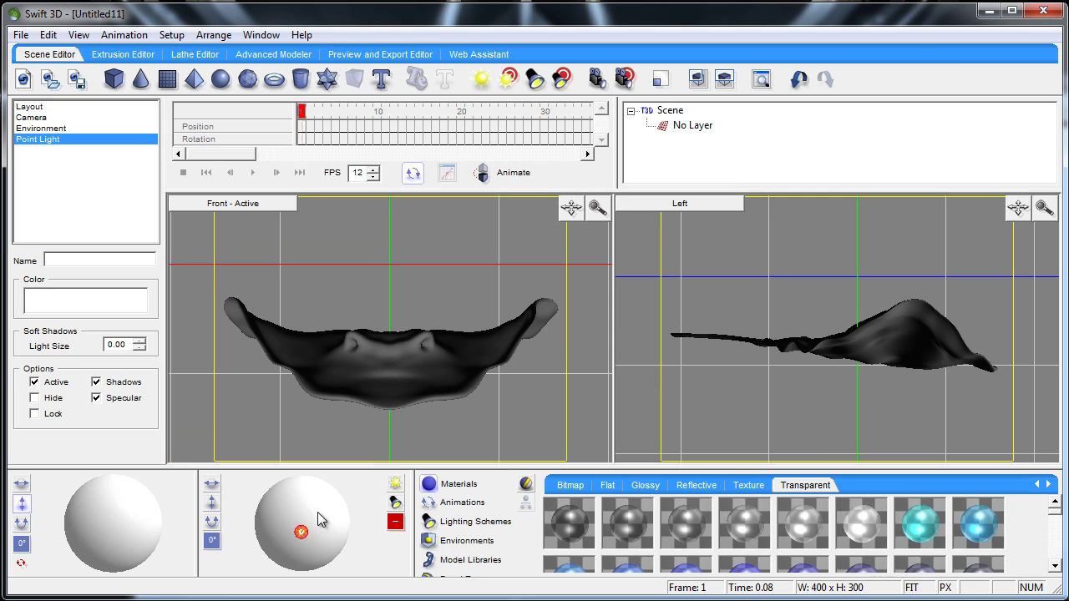
drag(303, 528, 302, 498)
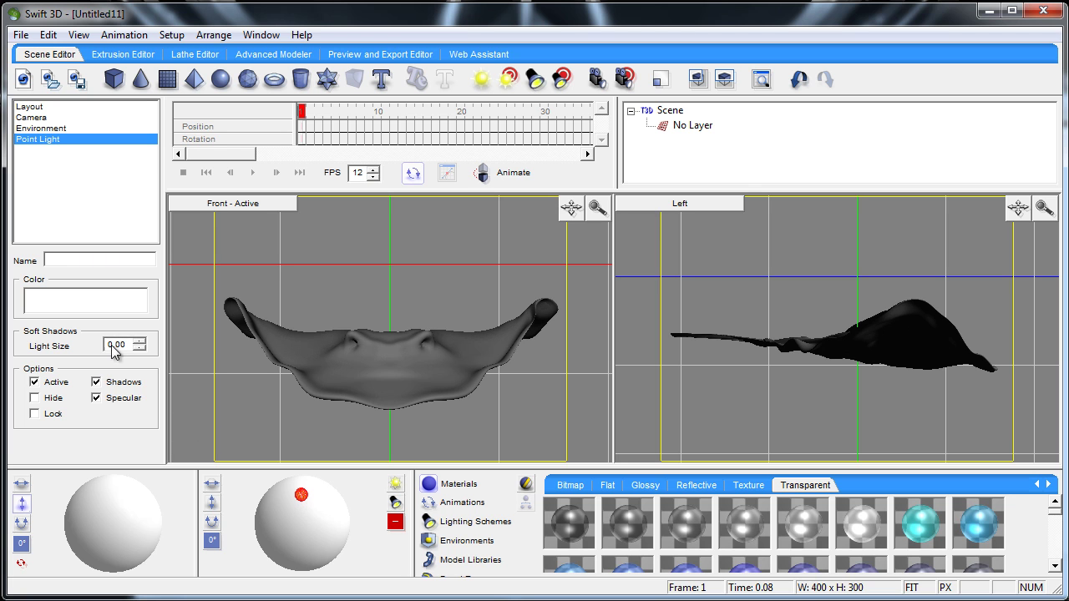
click(288, 503)
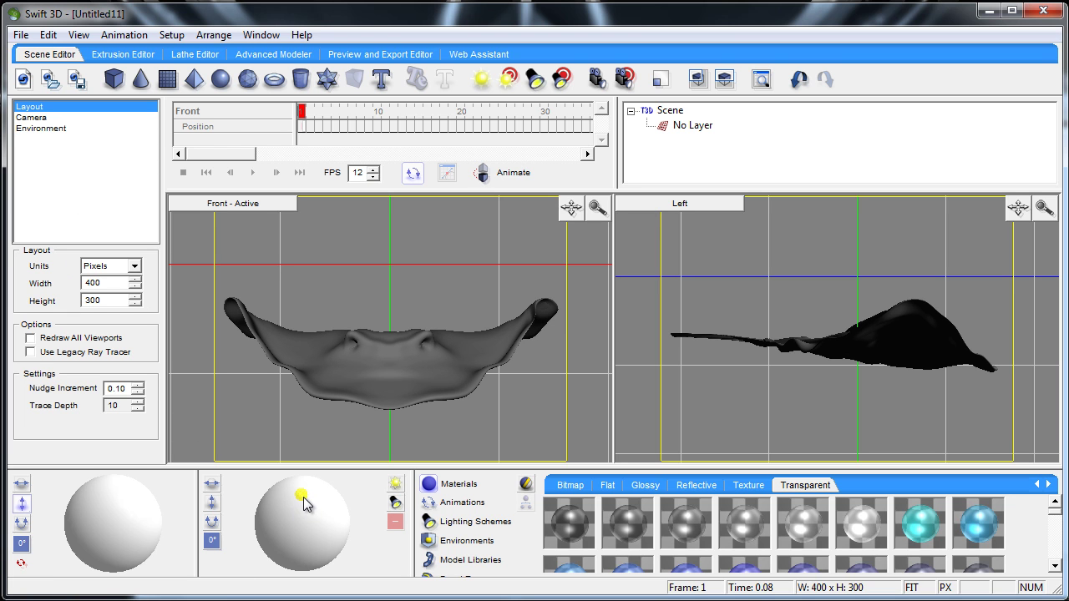
click(302, 496)
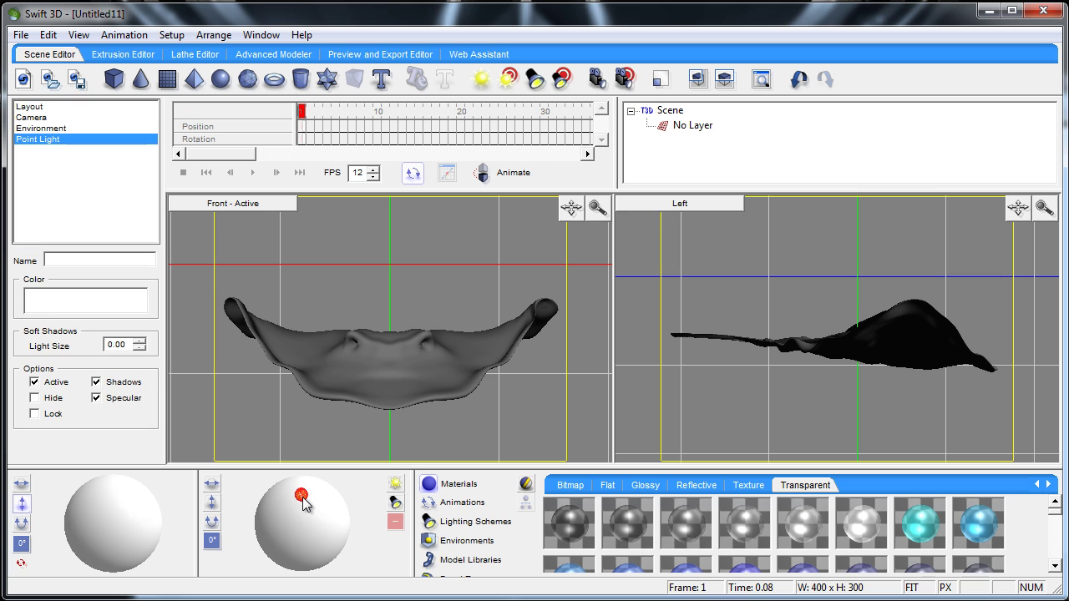
- Try grey as the light colour, then change it to white (255, 255, 255)
click(68, 302)
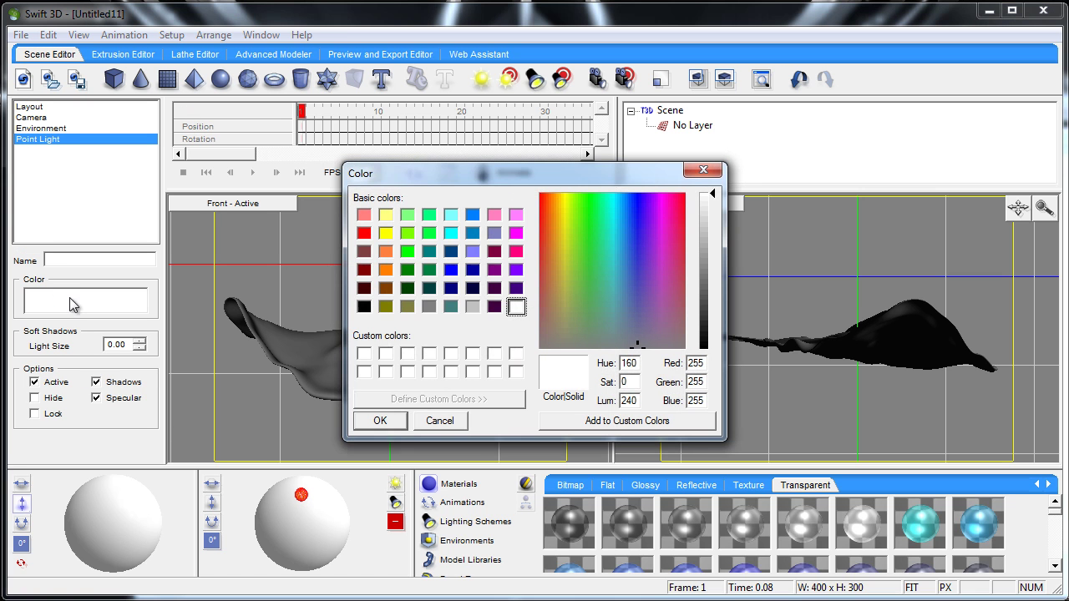
click(426, 306)
click(381, 420)
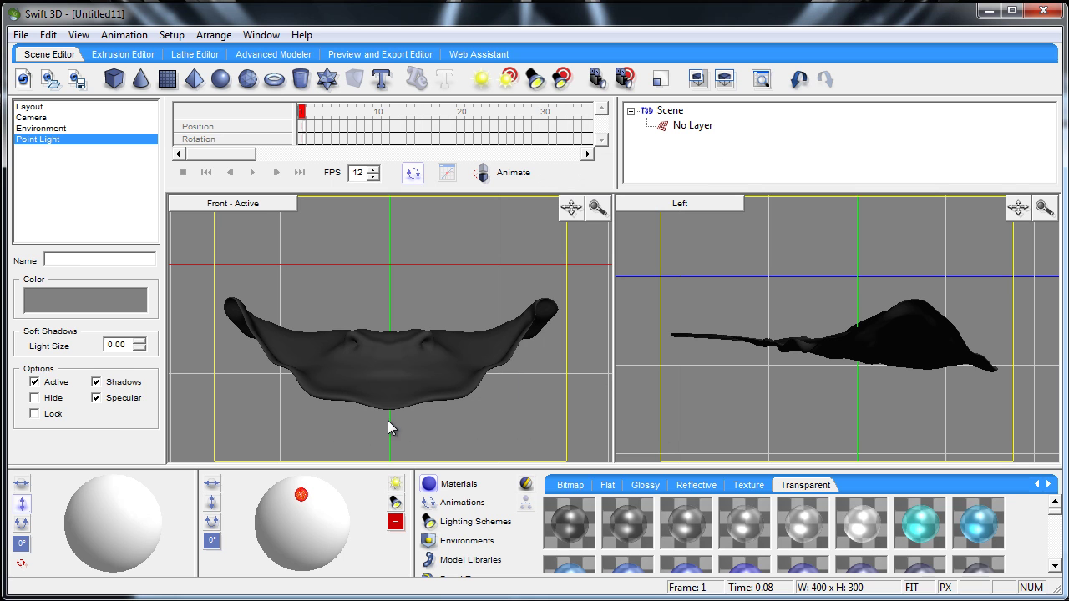
click(395, 367)
click(301, 494)
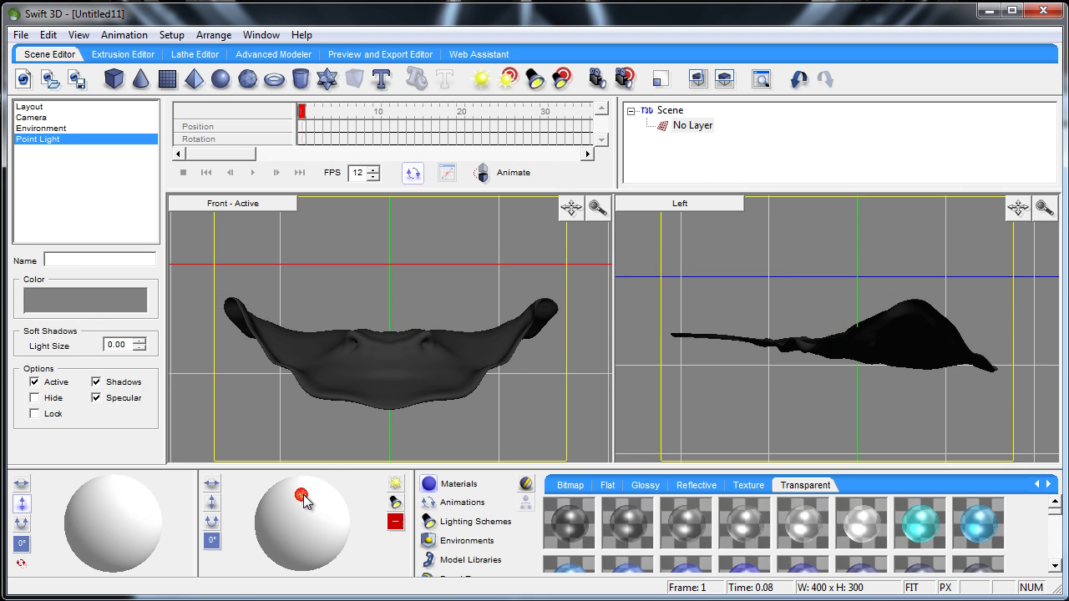
click(75, 303)
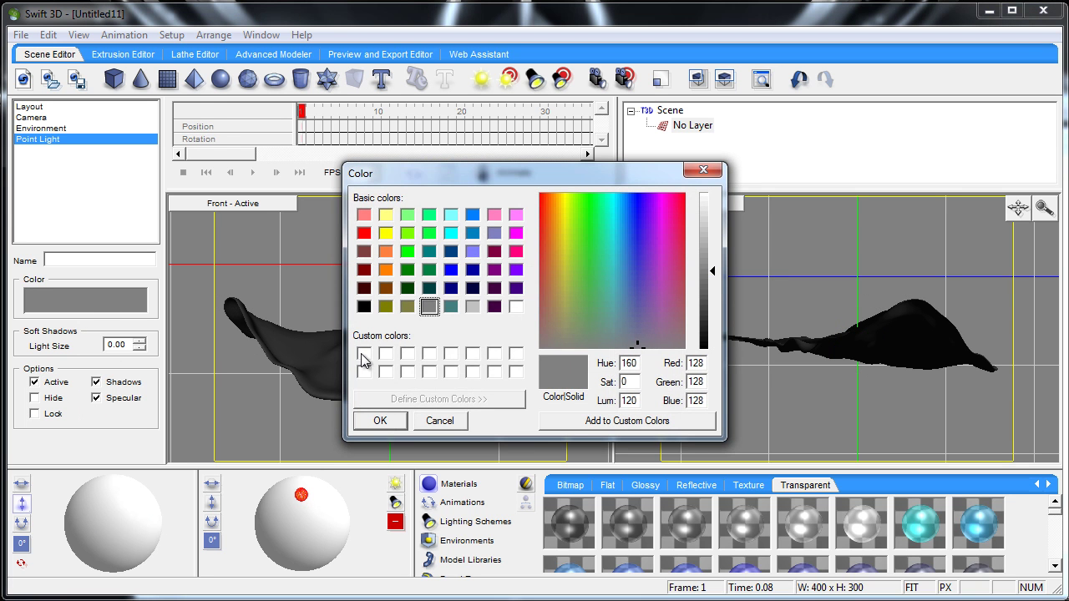
click(363, 354)
click(380, 420)
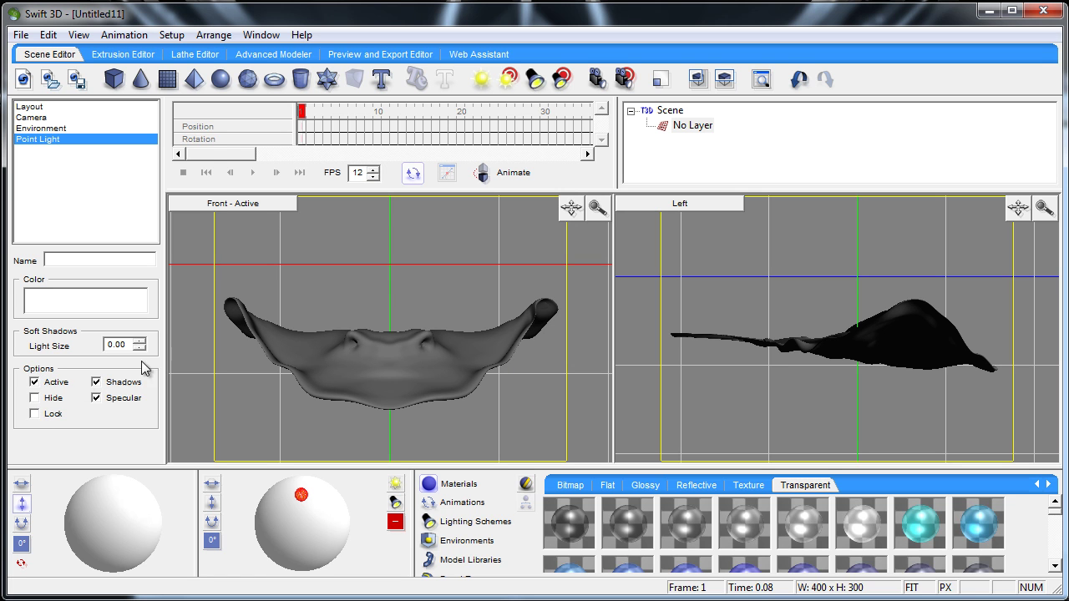
- Move the point light down-left and add a spot light at the top of the trackball
click(322, 361)
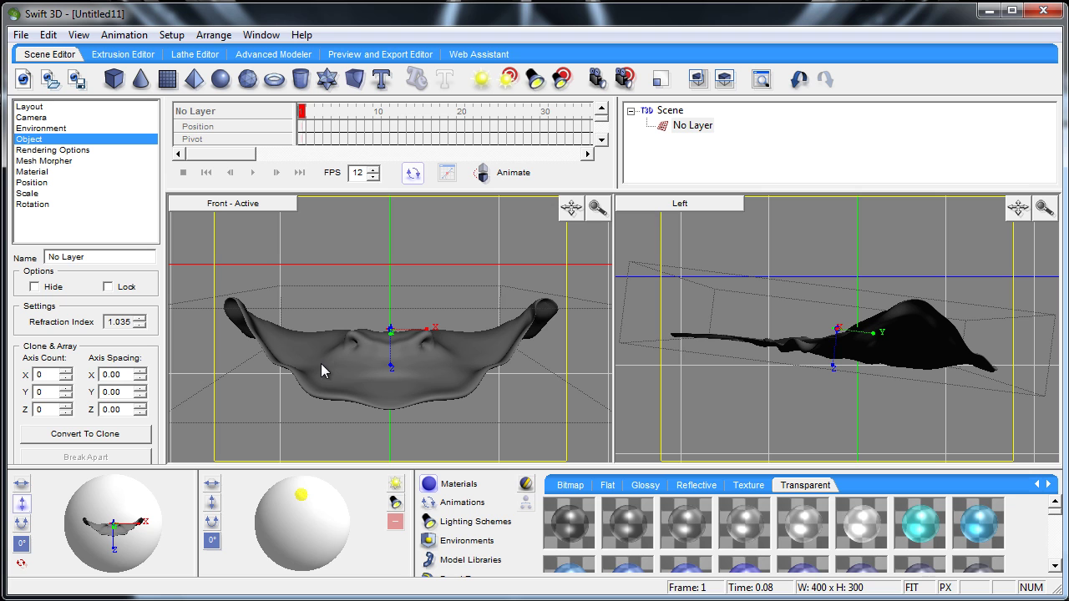
click(301, 497)
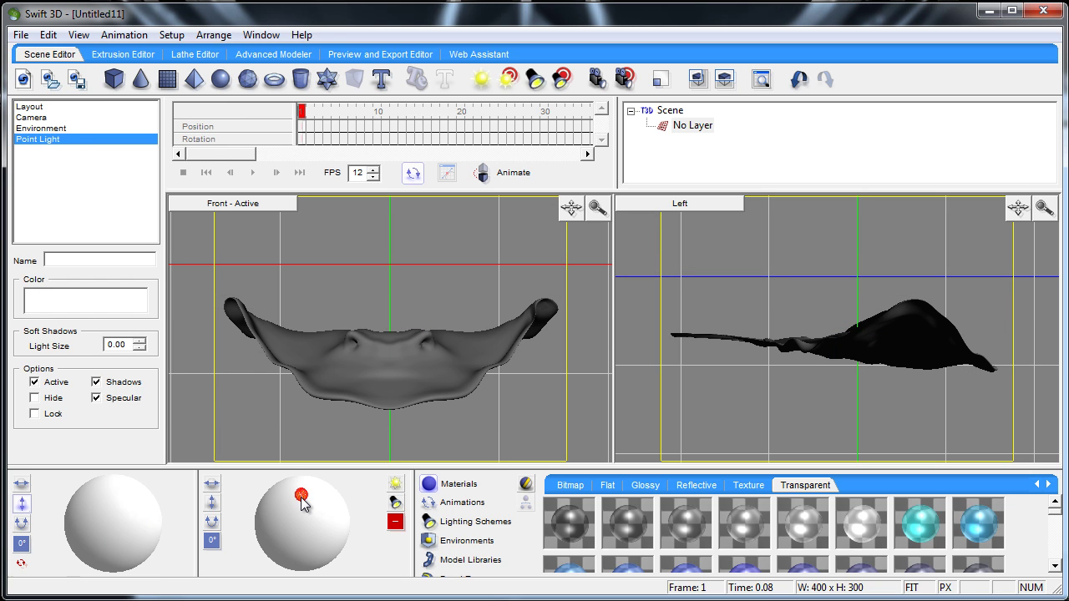
drag(302, 497, 287, 538)
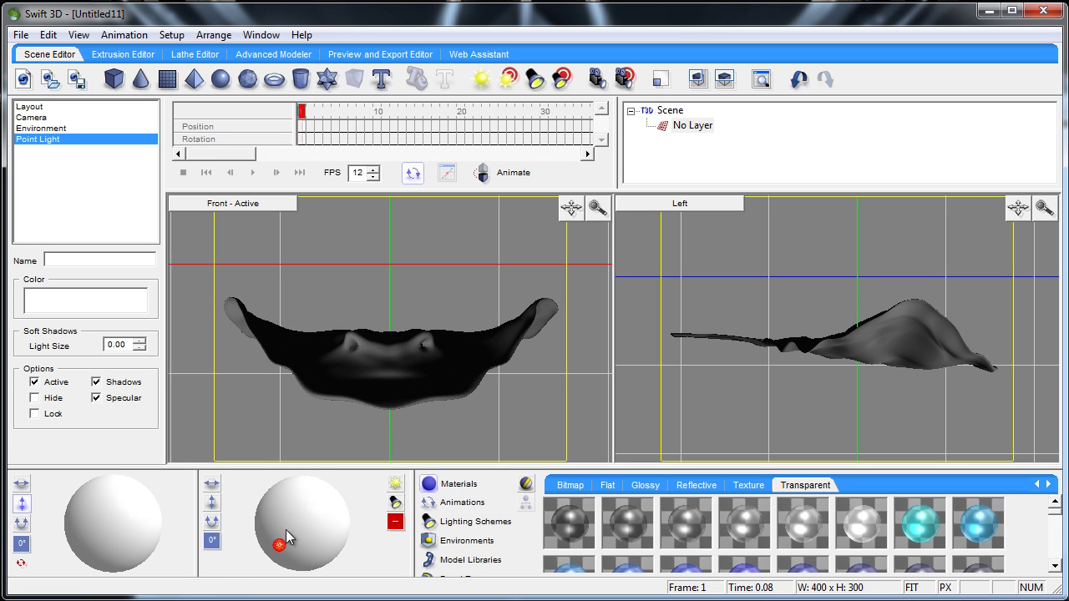
click(395, 503)
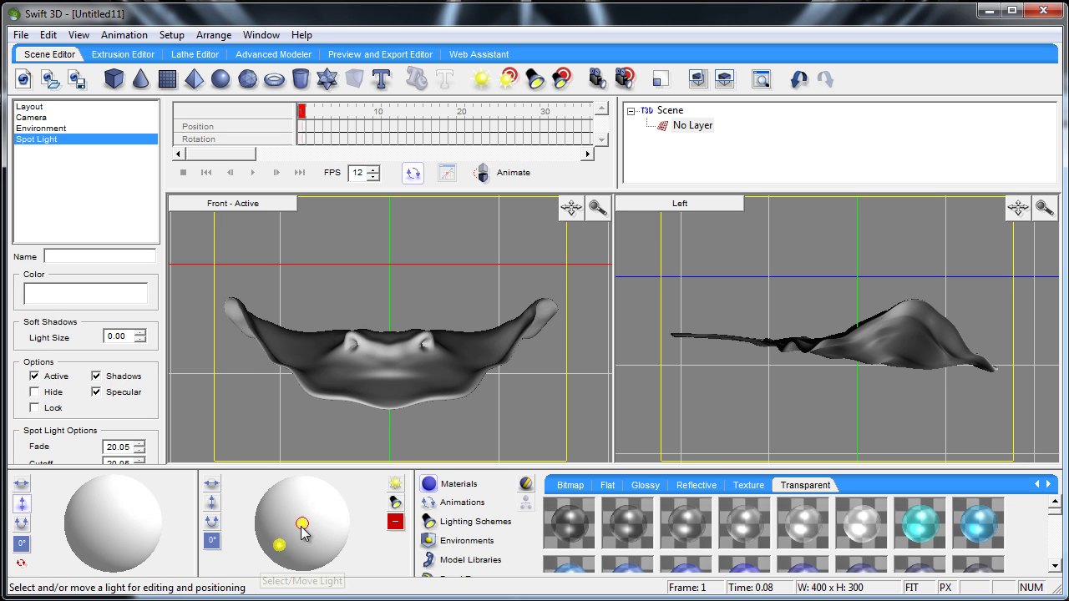
mouse_move(302, 527)
mouse_down()
mouse_move(303, 475)
mouse_move(293, 494)
mouse_move(305, 489)
mouse_up()
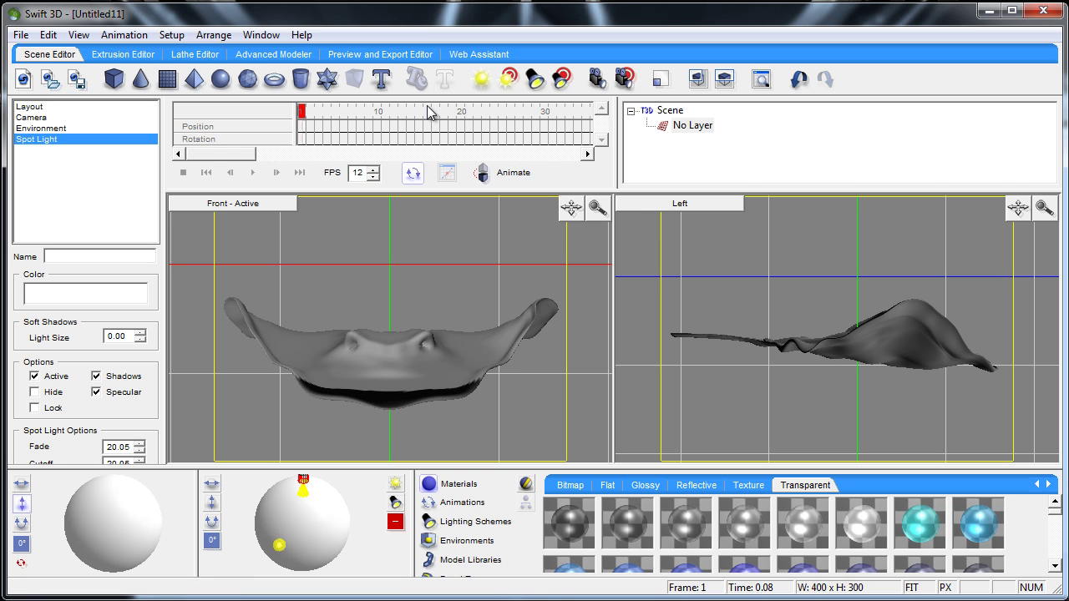
- Render a frame-1 preview of the stingray under the new spotlight, then return to the scene
click(383, 56)
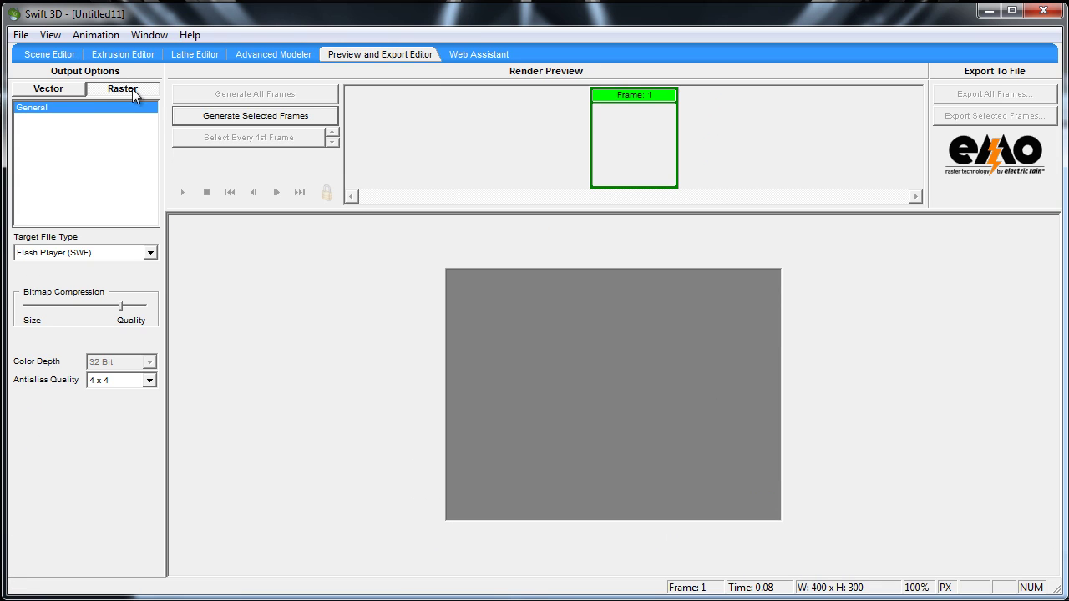
click(248, 118)
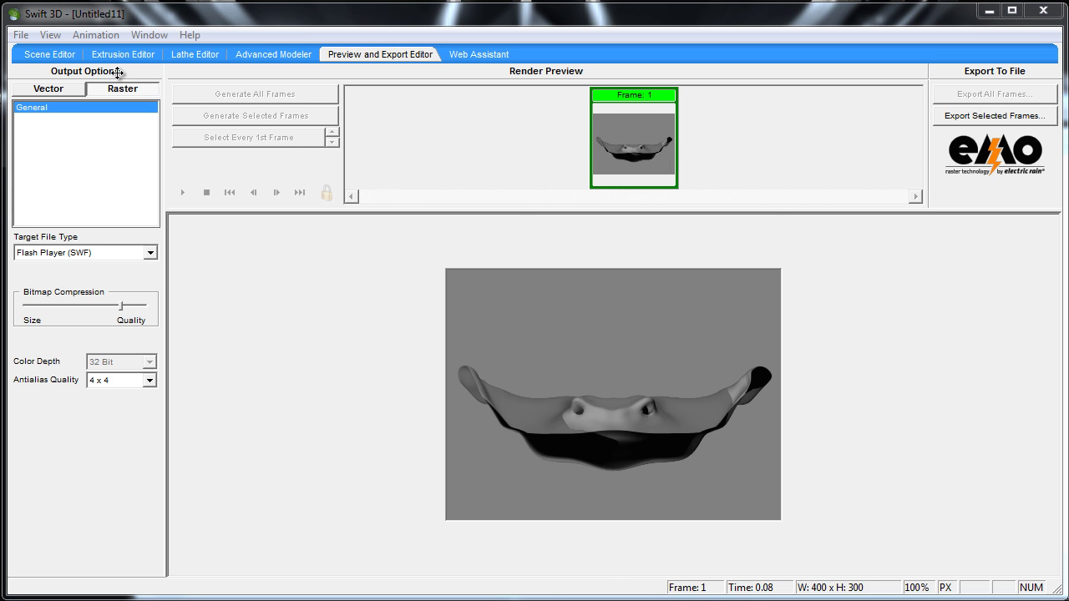
click(71, 57)
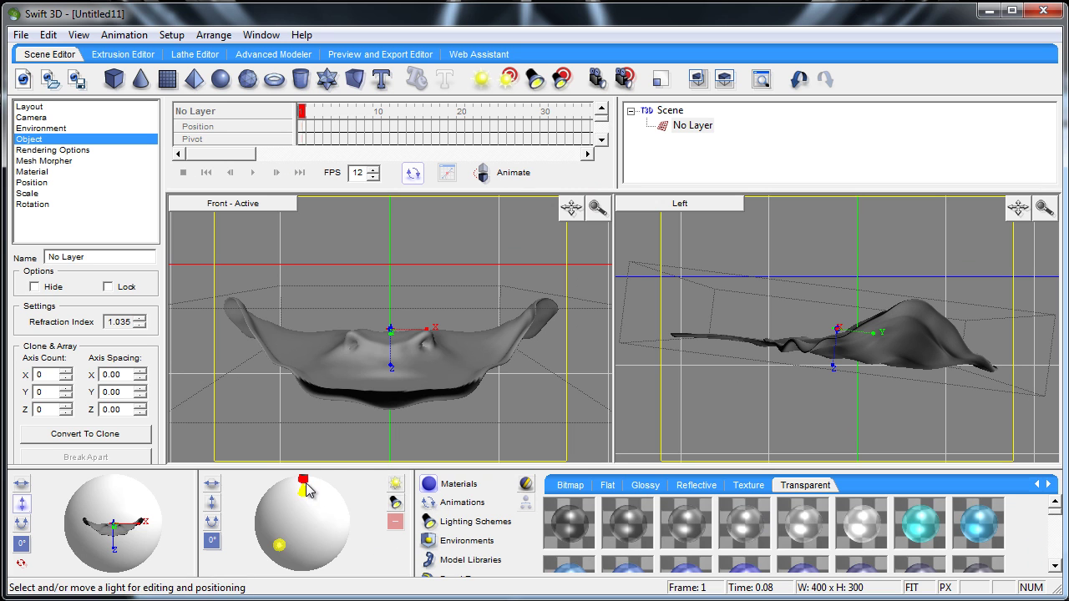
- Remove the spot light, raise the point light, and add another light at upper right
mouse_move(306, 493)
mouse_down()
mouse_move(320, 539)
mouse_move(321, 510)
mouse_up()
click(396, 523)
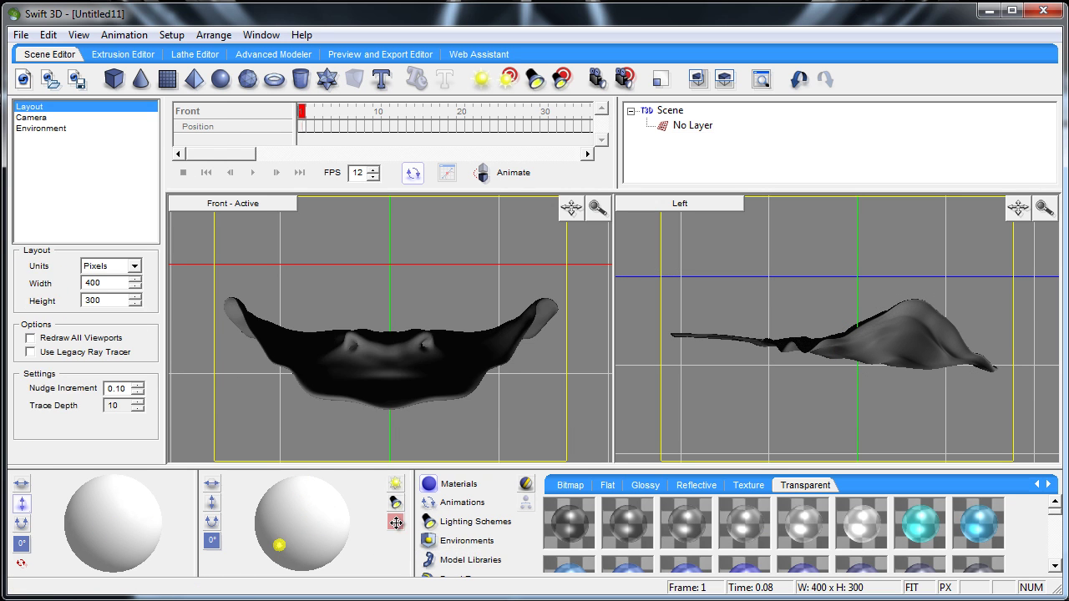
drag(279, 545, 273, 500)
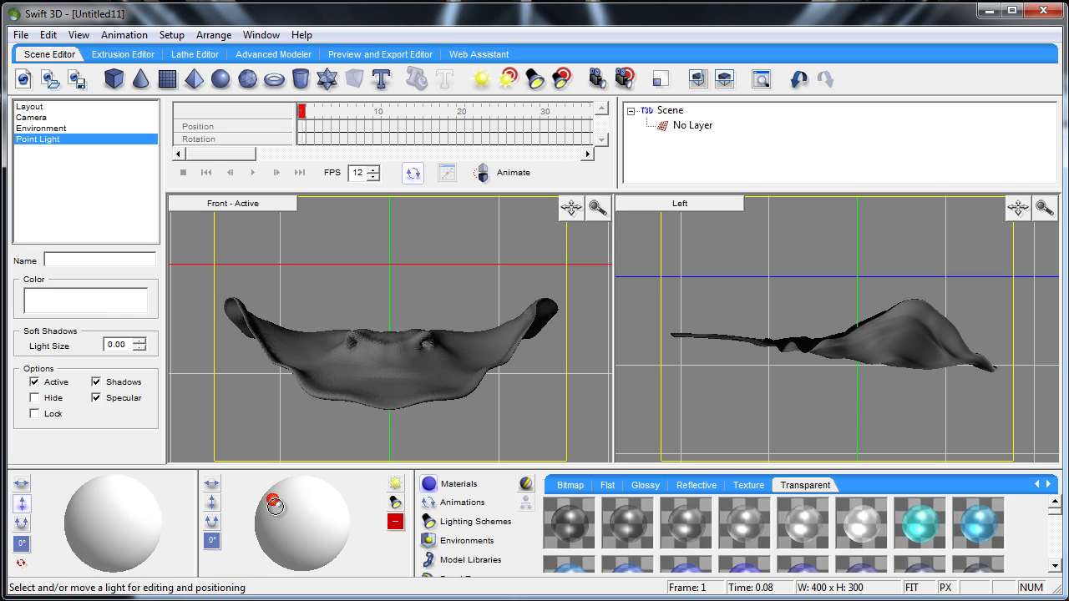
click(398, 486)
drag(315, 512, 334, 498)
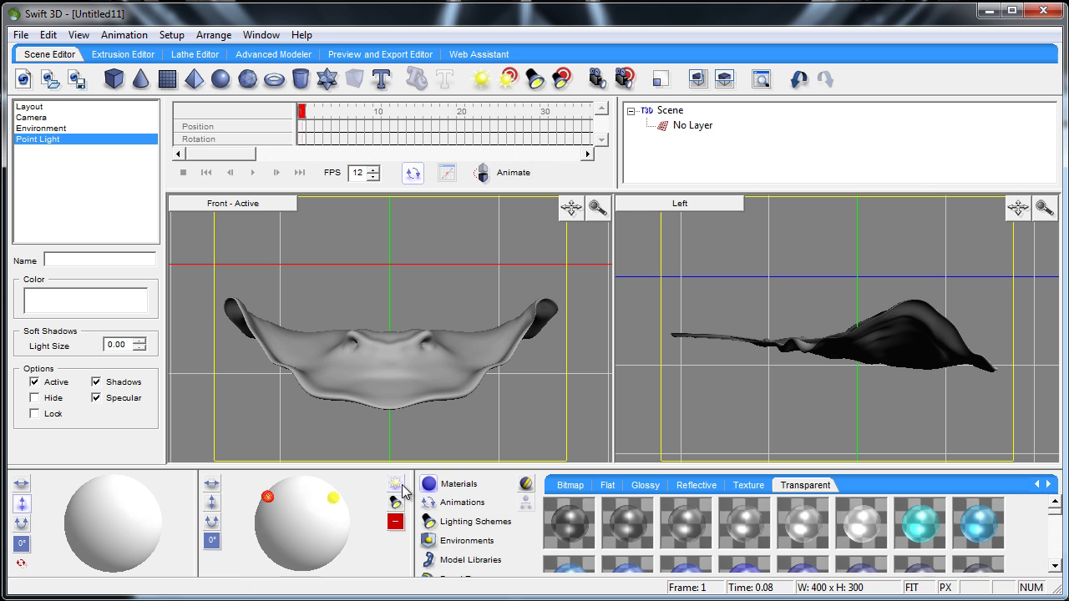
- Delete both remaining trackball lights, leaving the stingray black
click(300, 509)
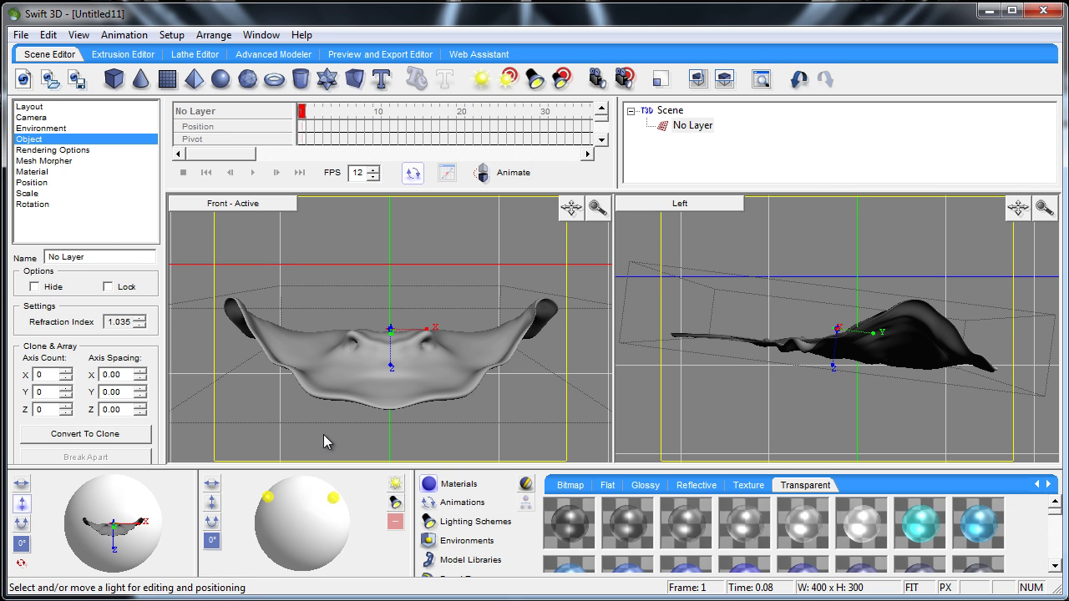
click(437, 263)
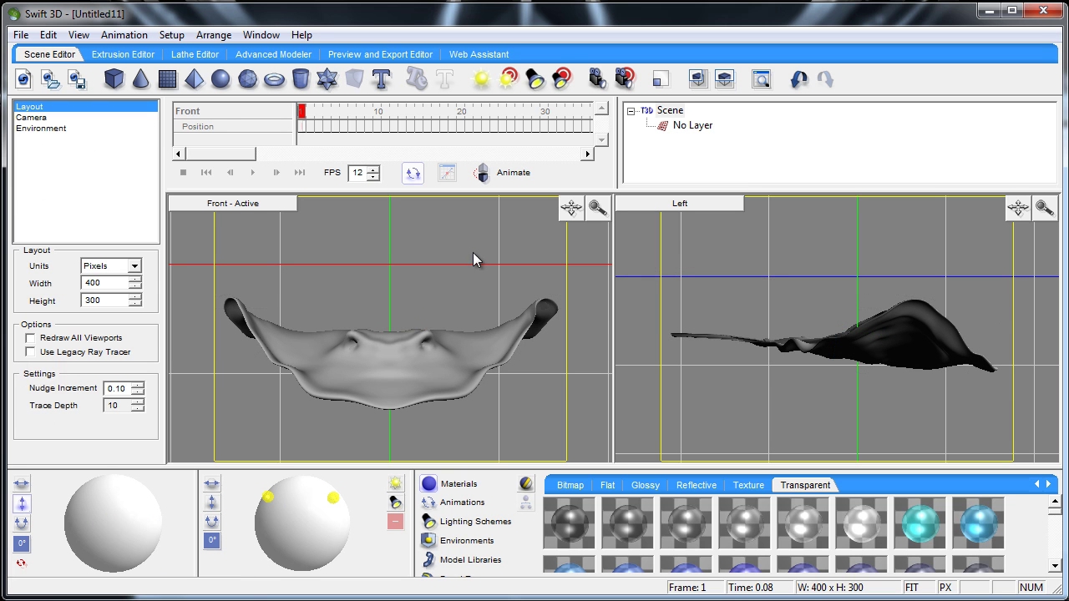
click(333, 498)
click(396, 521)
click(268, 498)
click(394, 522)
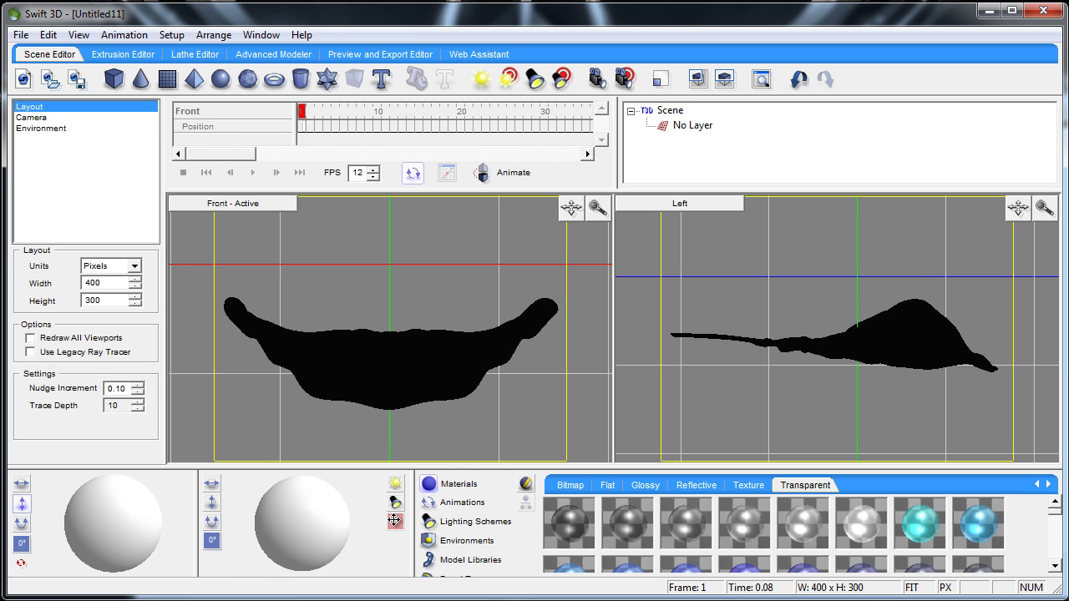
click(483, 80)
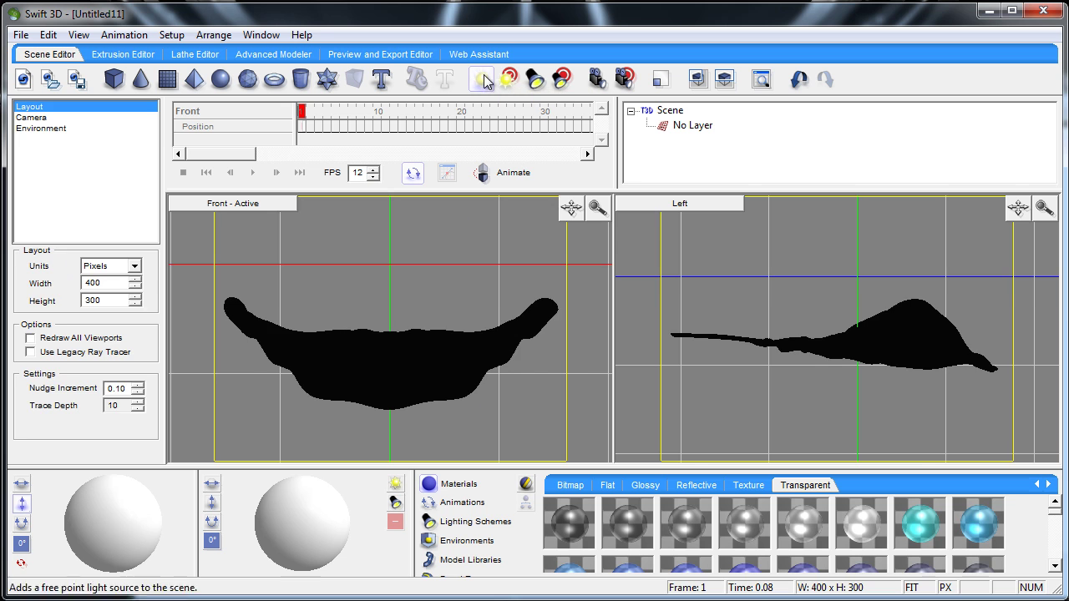
click(393, 332)
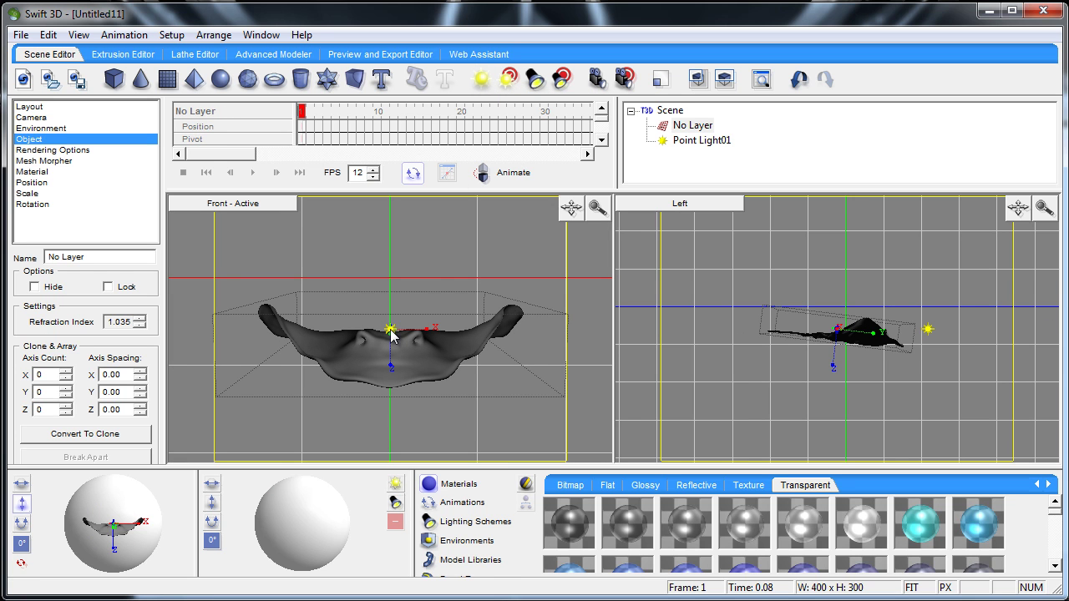
click(437, 243)
mouse_move(391, 333)
mouse_down()
mouse_move(399, 306)
mouse_move(390, 292)
mouse_move(303, 289)
mouse_move(276, 376)
mouse_move(444, 424)
mouse_move(518, 368)
mouse_move(487, 289)
mouse_move(344, 281)
mouse_move(251, 349)
mouse_move(399, 413)
mouse_move(459, 297)
mouse_move(448, 278)
mouse_move(385, 271)
mouse_up()
click(48, 35)
click(84, 117)
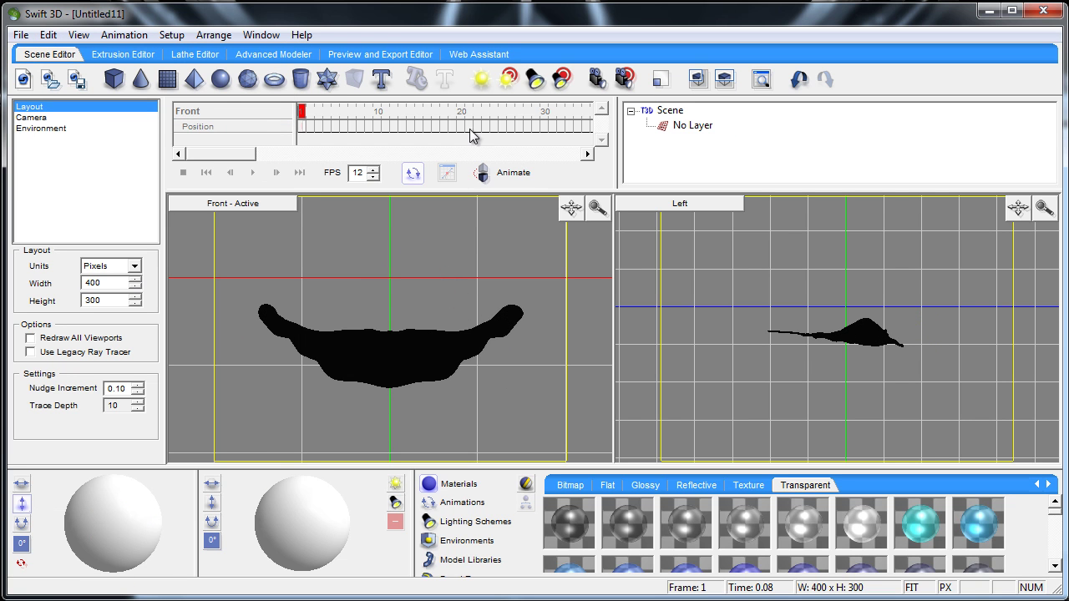
- Add a target point light, place its target beneath it in the side view, then delete Point Light01
click(509, 80)
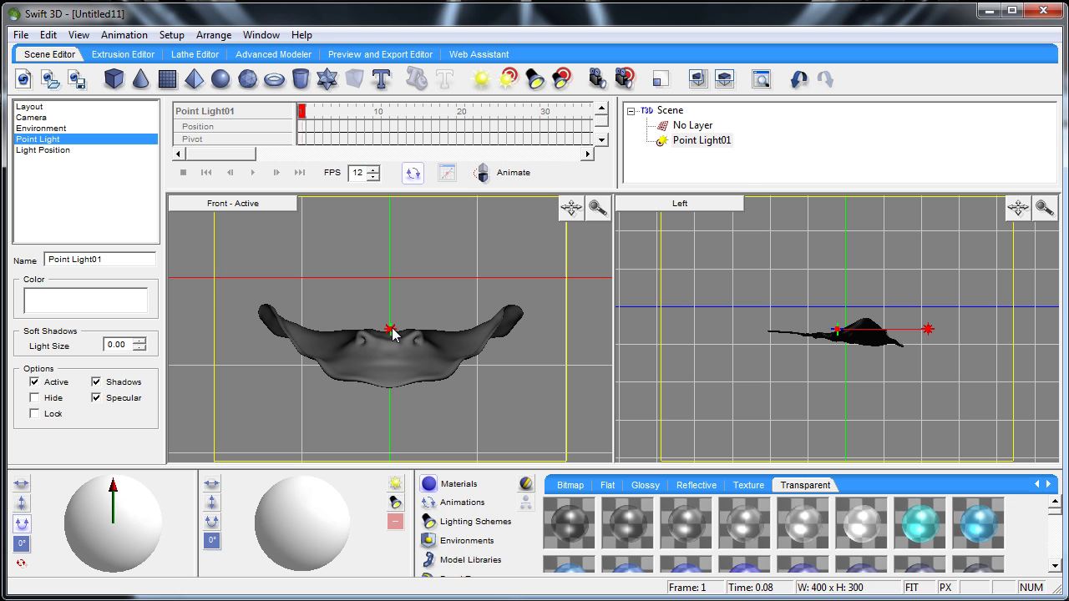
drag(393, 332, 390, 364)
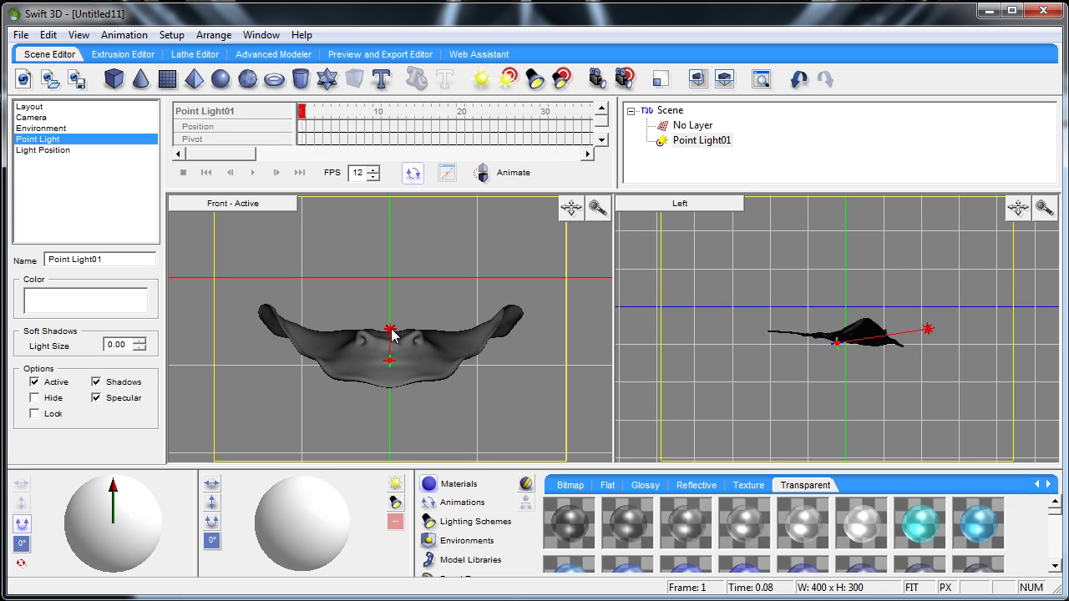
click(694, 326)
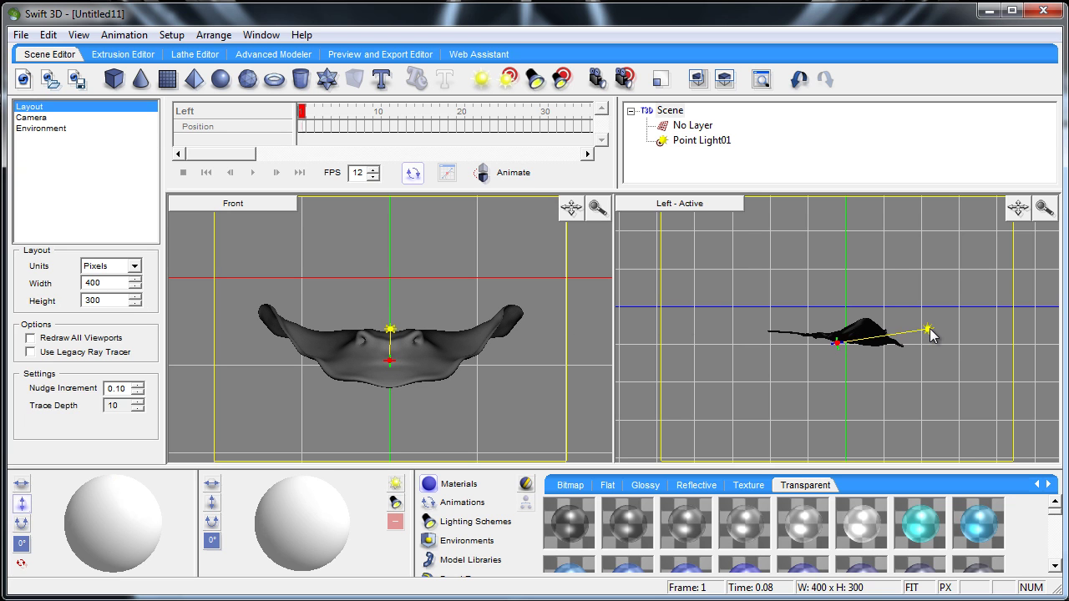
mouse_move(929, 331)
mouse_down()
mouse_move(879, 282)
mouse_move(875, 260)
mouse_up()
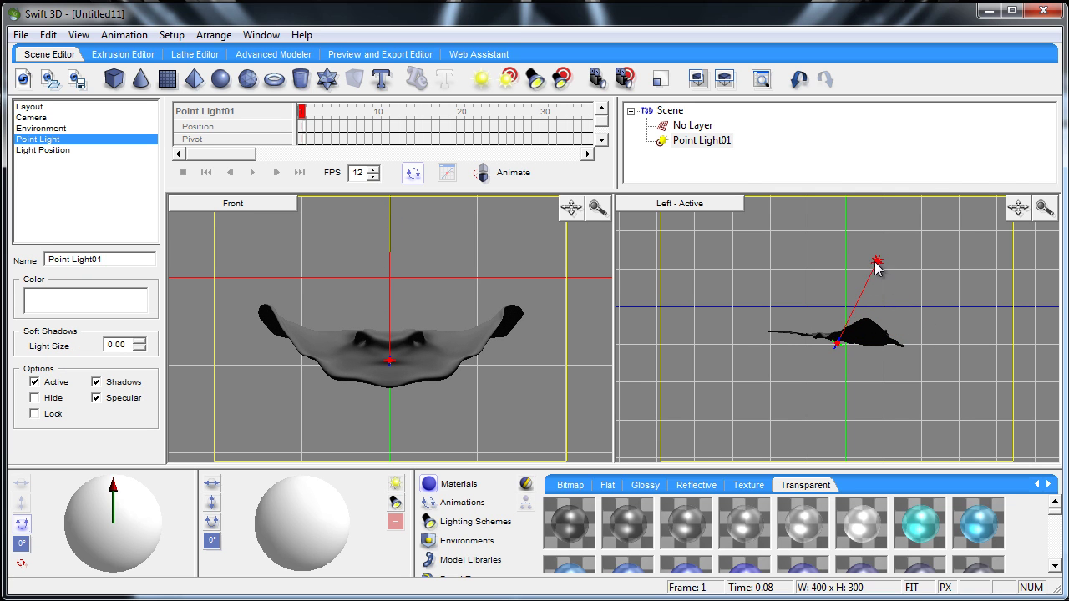
drag(839, 351, 875, 332)
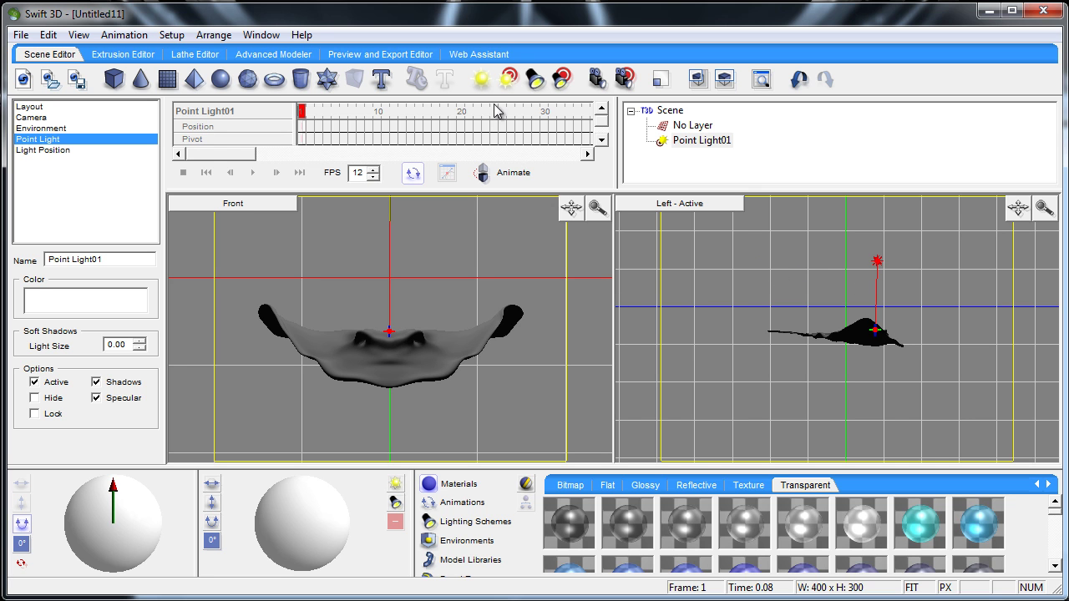
click(47, 35)
click(87, 114)
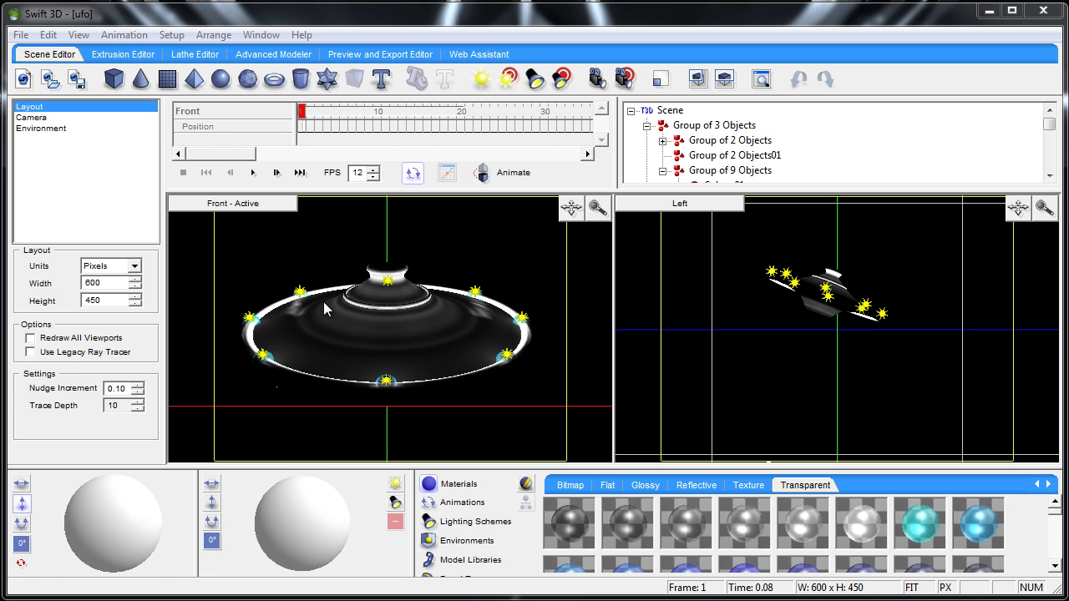
- Select the UFO's Group of 3 Objects, then deselect it
click(412, 317)
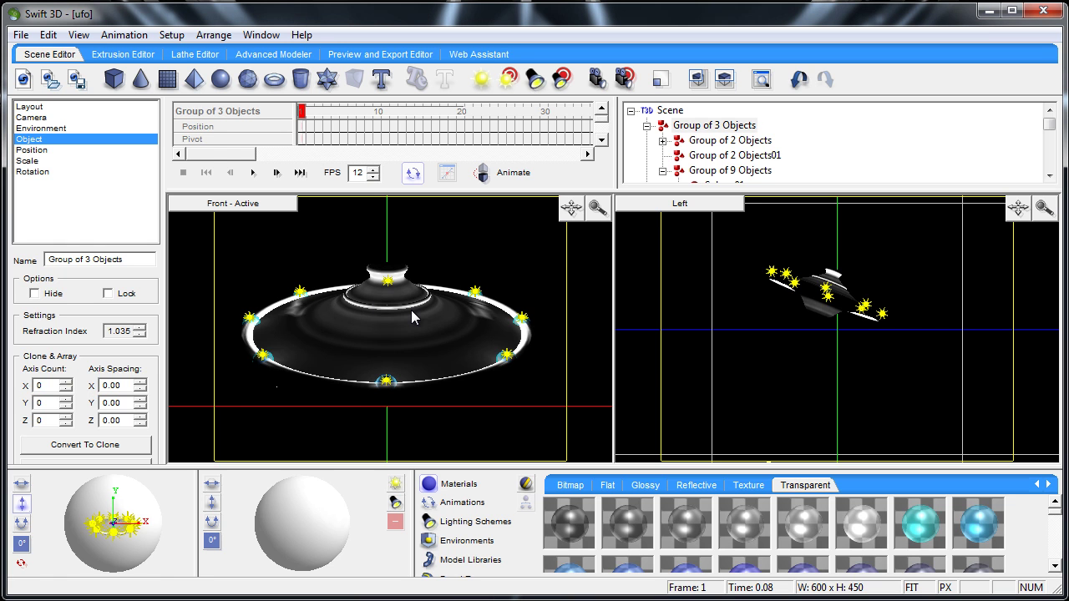
click(475, 439)
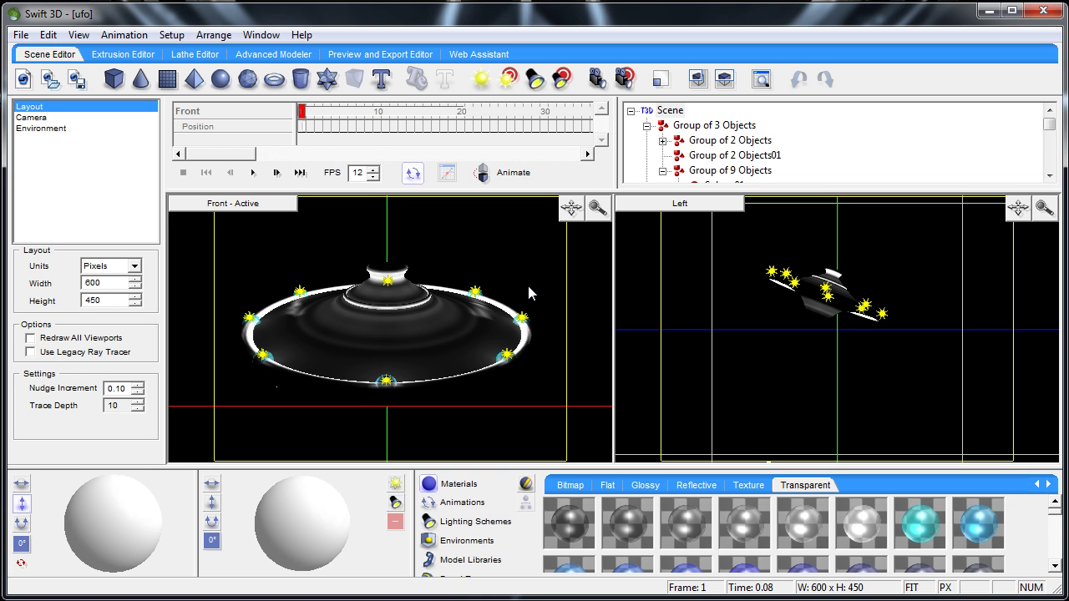
- Render a raster preview of UFO frame 1, then go back to the Scene Editor
click(393, 55)
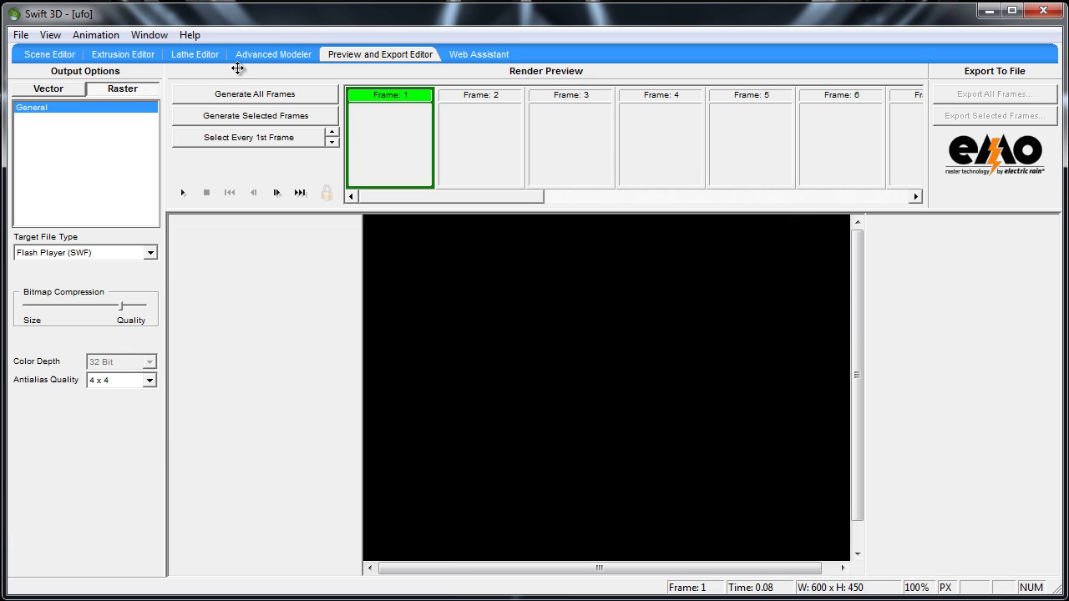
click(136, 89)
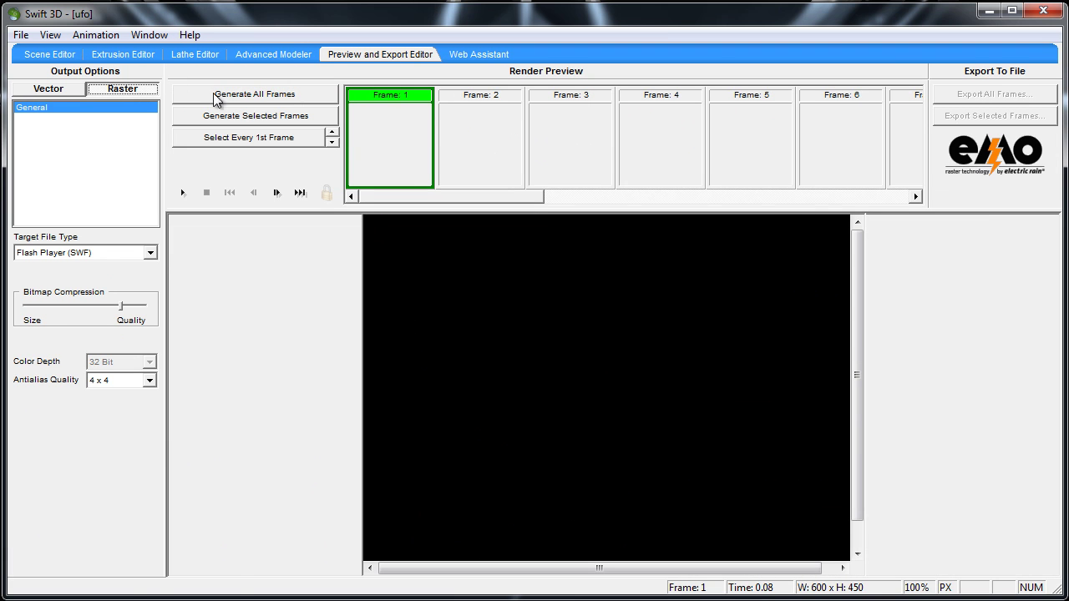
click(258, 117)
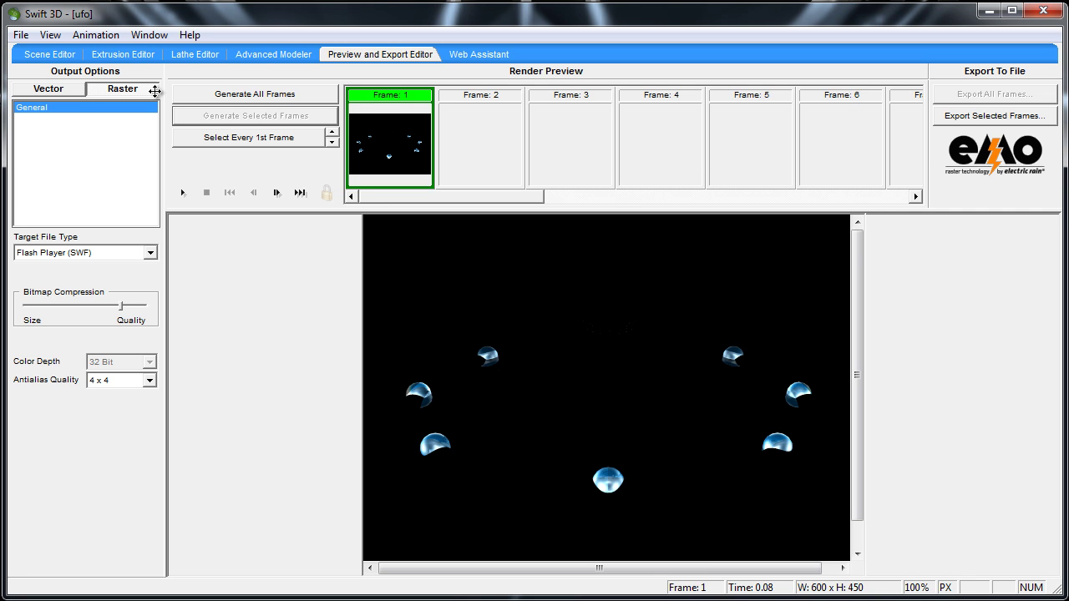
click(65, 55)
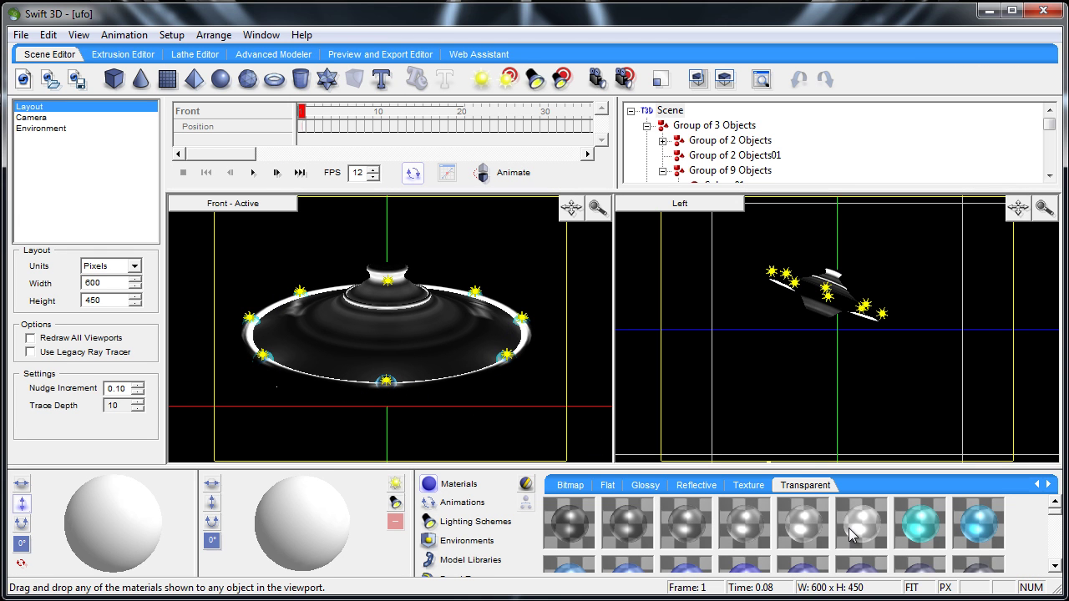
- Apply the Transparent material to the UFO's bottom edge light
drag(848, 535, 490, 304)
drag(299, 329, 281, 369)
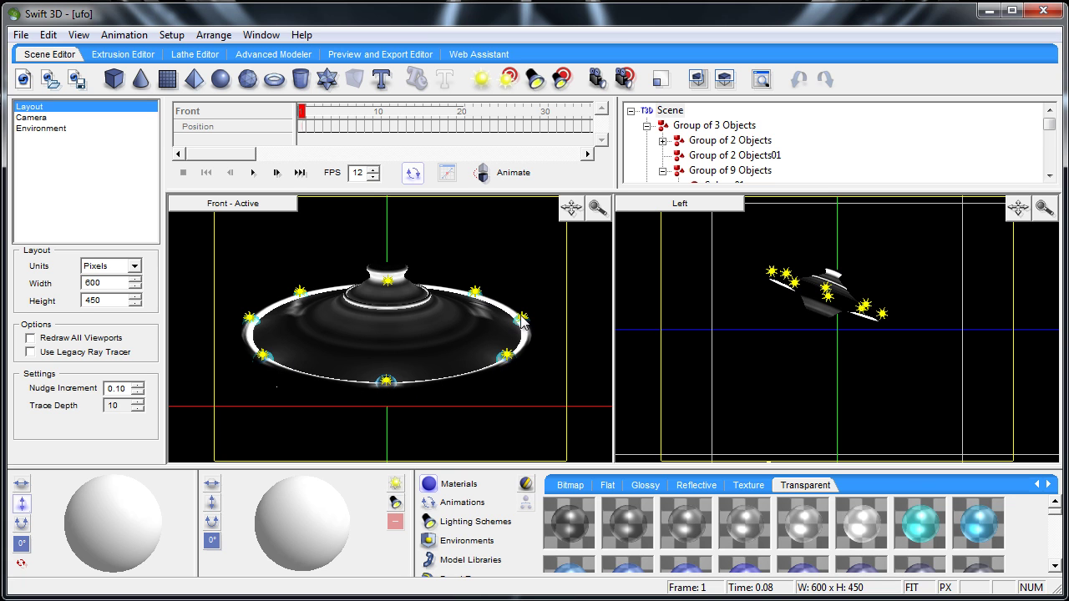
drag(381, 389, 384, 386)
- At frame 10, add a point light and nudge it on the trackball to light the UFO body
click(254, 173)
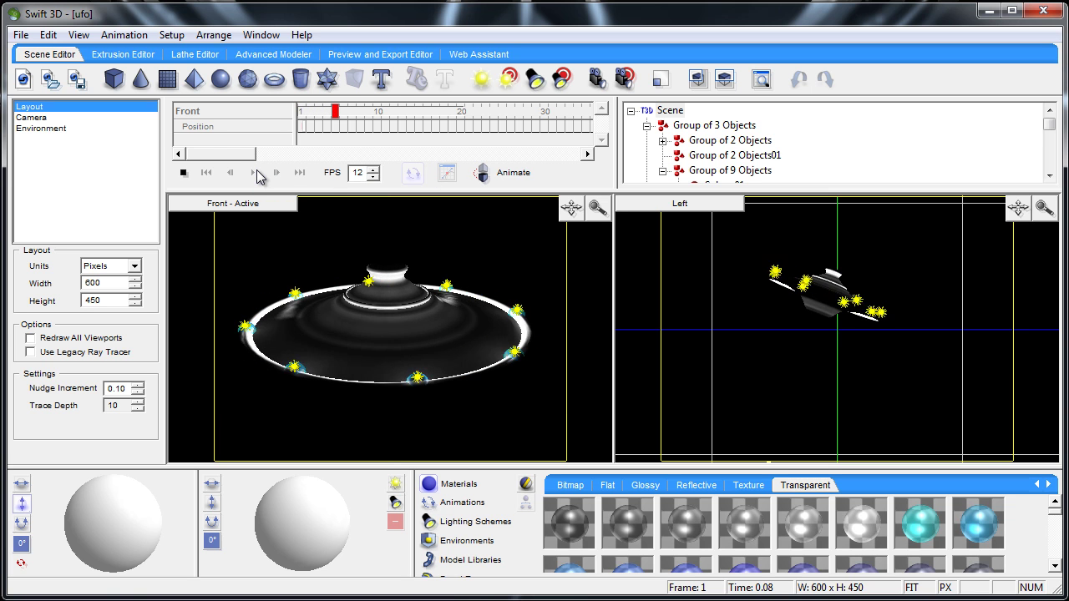
click(184, 173)
click(395, 485)
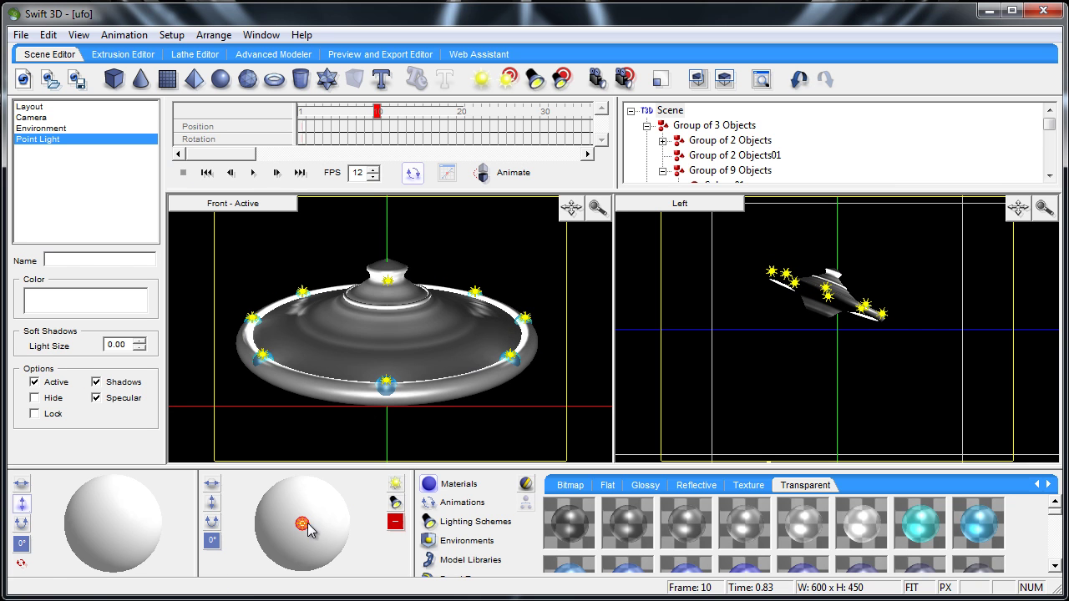
mouse_move(302, 522)
mouse_down()
mouse_move(300, 499)
mouse_move(297, 530)
mouse_up()
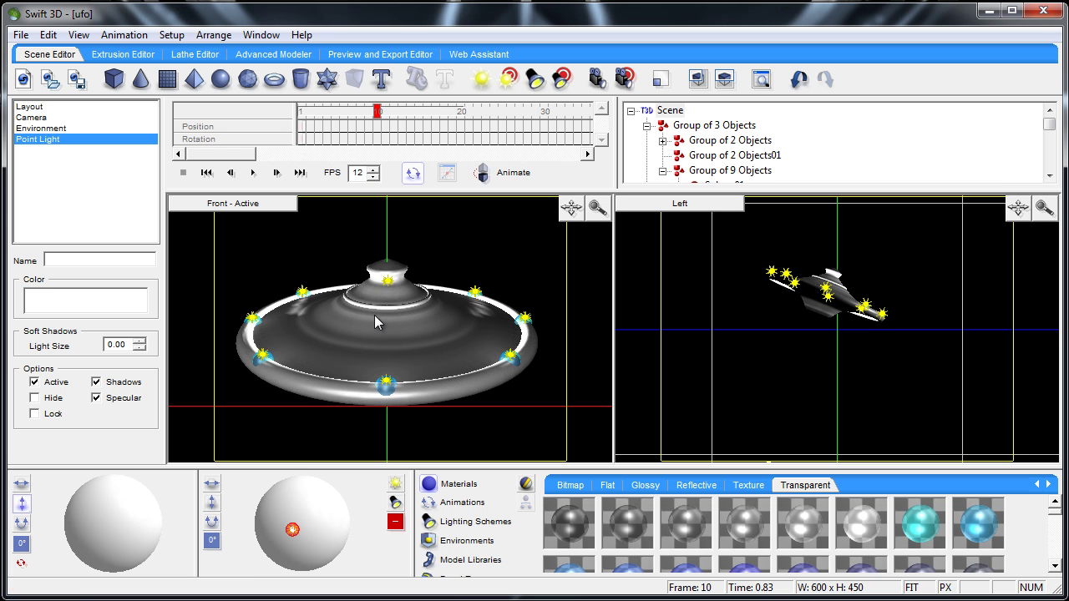
- Render frame 10 of the lit UFO, play the preview, then return to the Scene Editor
click(380, 56)
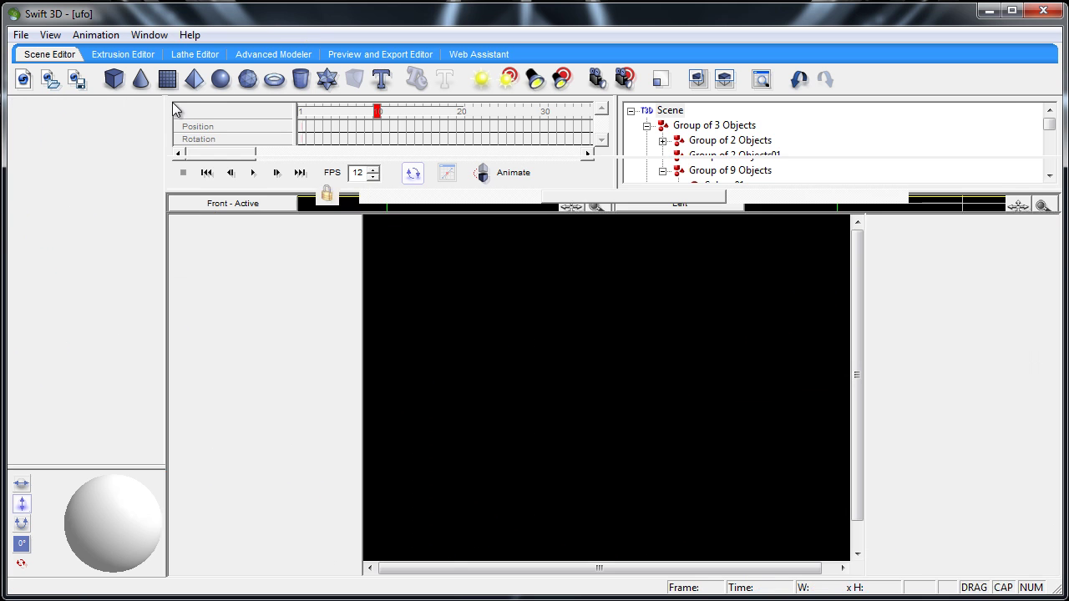
click(256, 117)
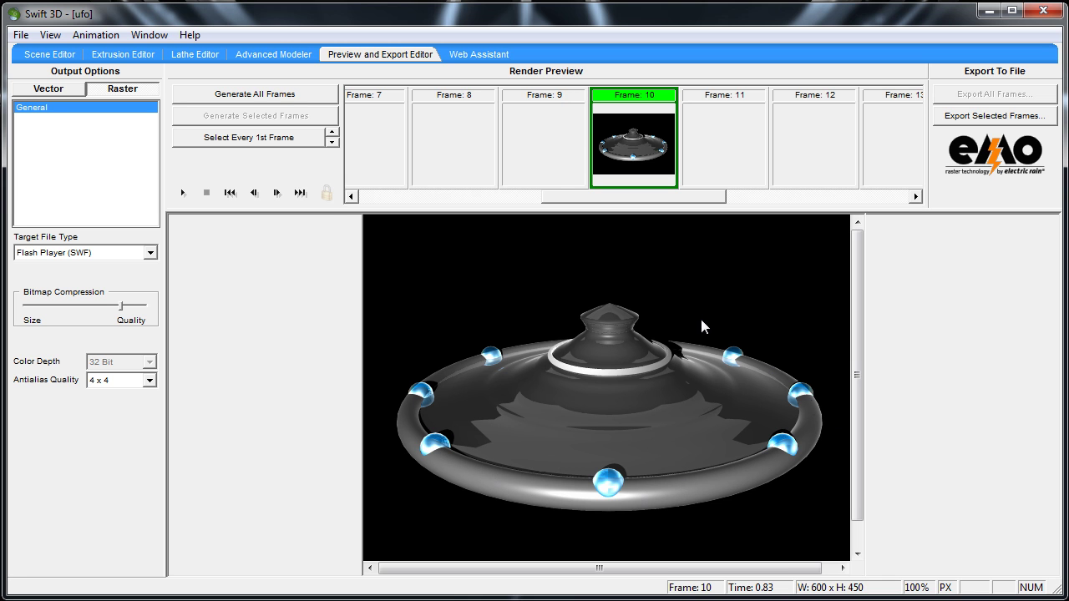
click(182, 193)
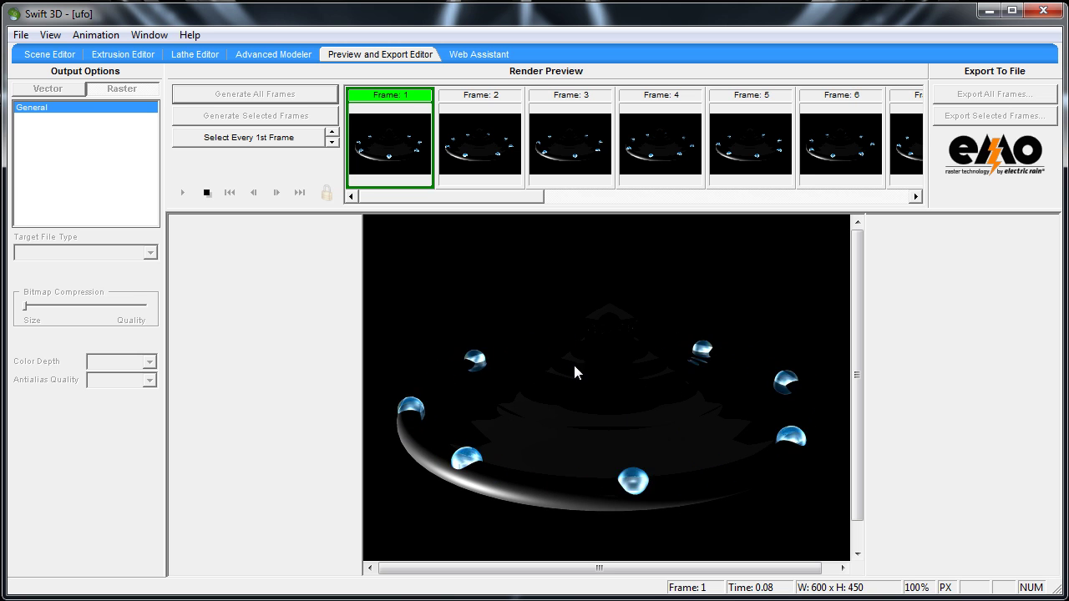
click(208, 192)
click(47, 61)
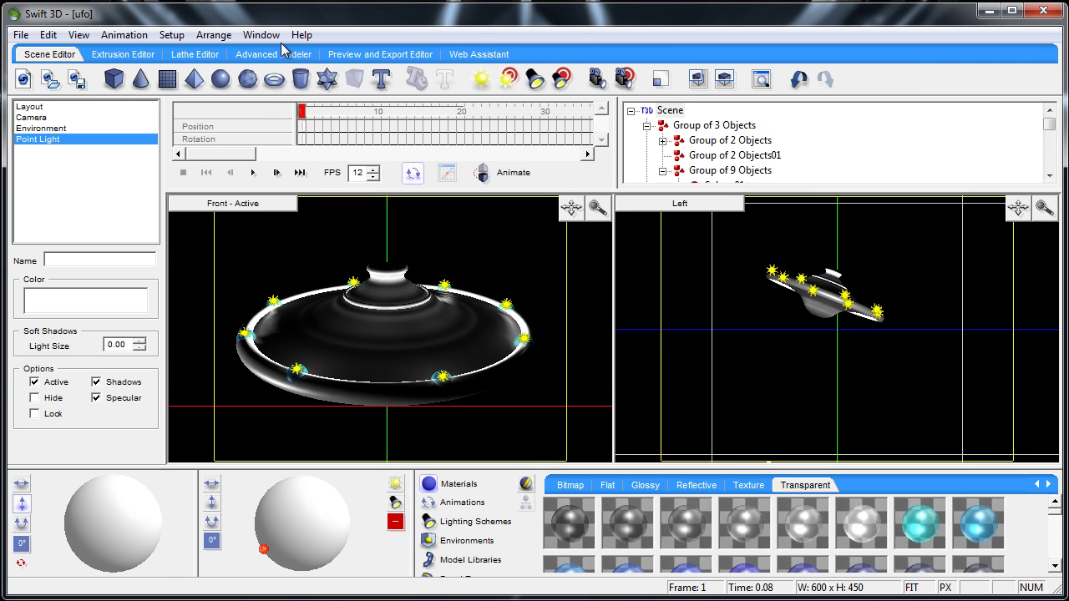
- Switch to the open demon1 scene from the Window menu
click(261, 35)
click(288, 97)
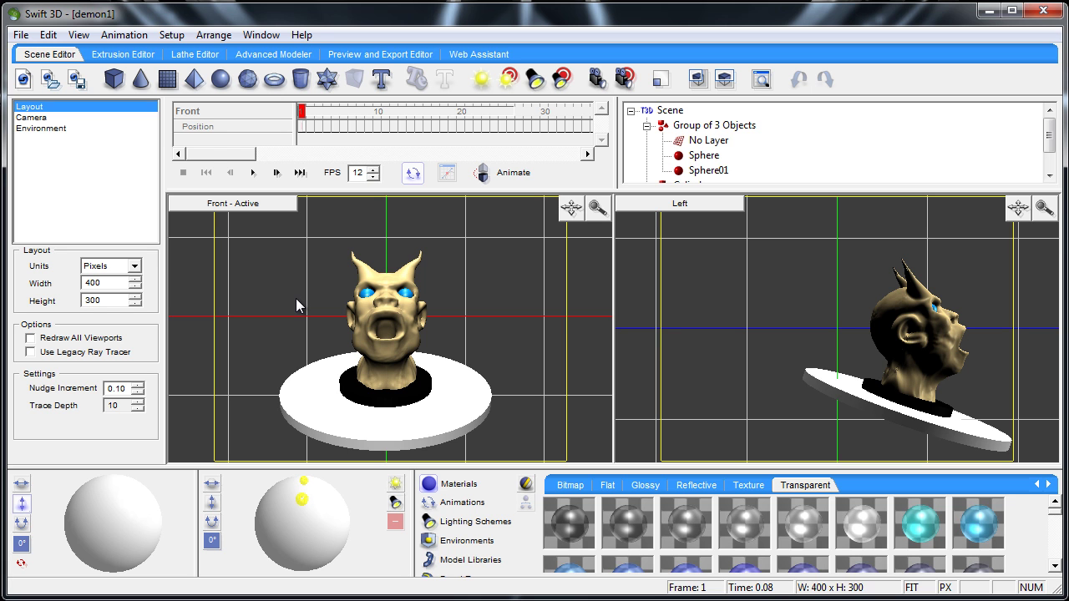
- Stop the demon animation at frame 4 and move the top point light right around the head
click(253, 173)
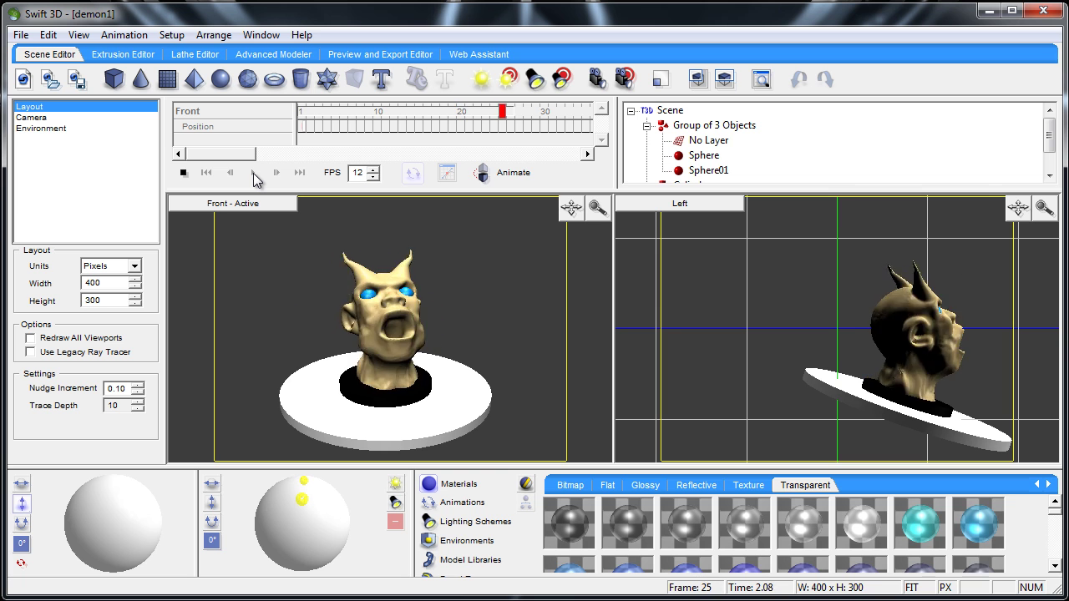
click(184, 172)
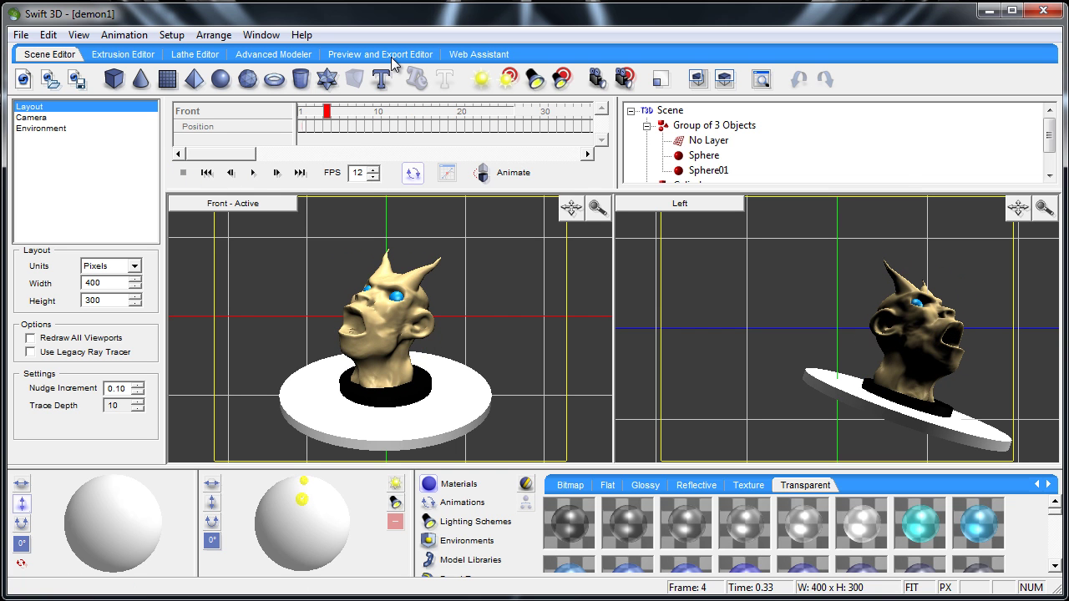
click(302, 499)
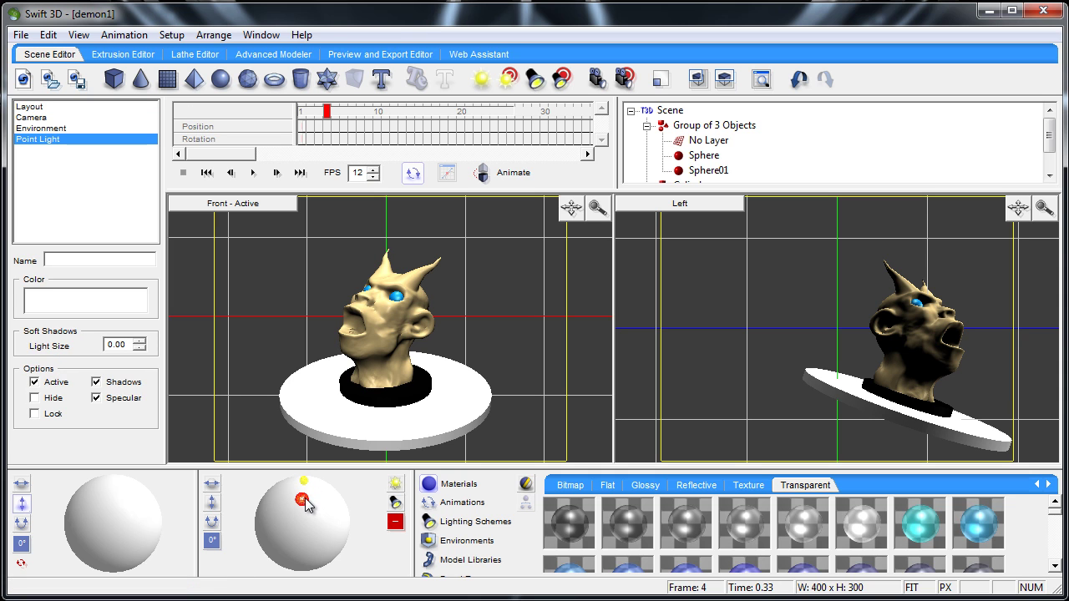
click(305, 481)
drag(302, 501, 344, 506)
- With the front view active, lower the top point light toward the front of the demon head
click(910, 335)
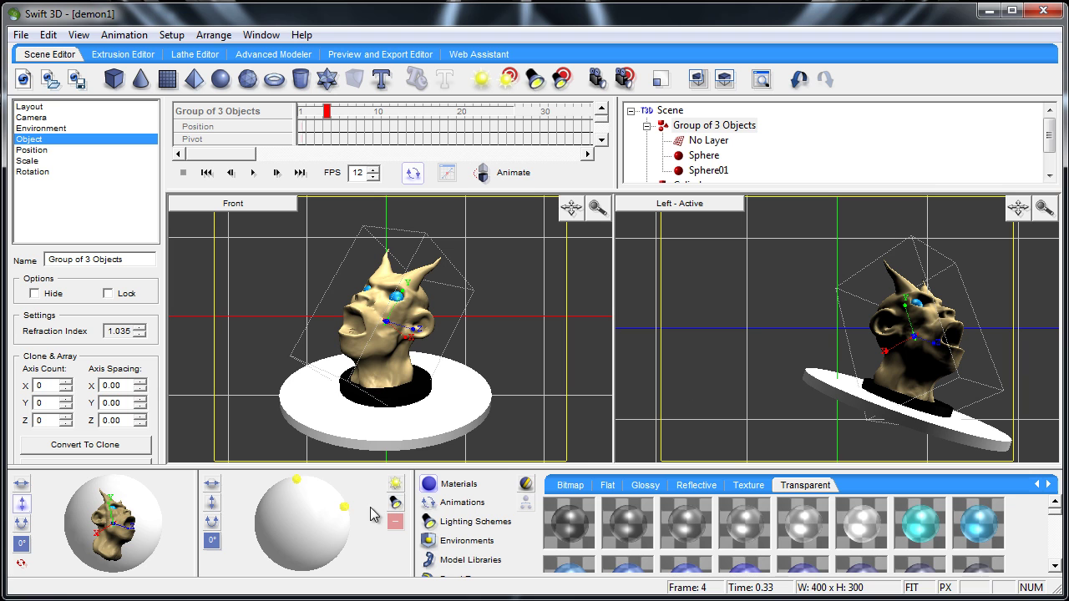
click(381, 362)
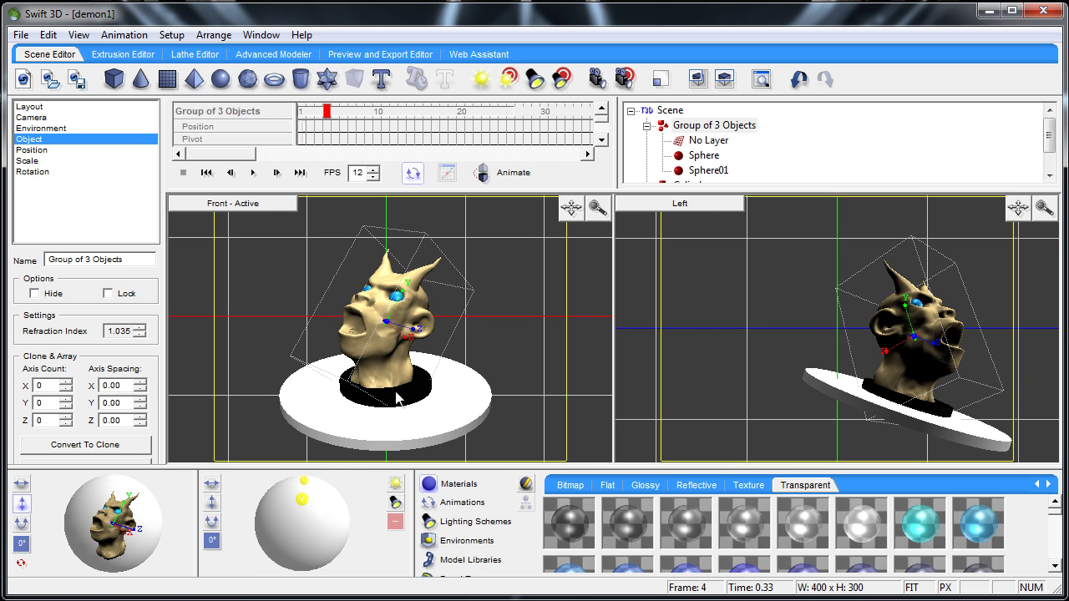
click(302, 500)
click(305, 482)
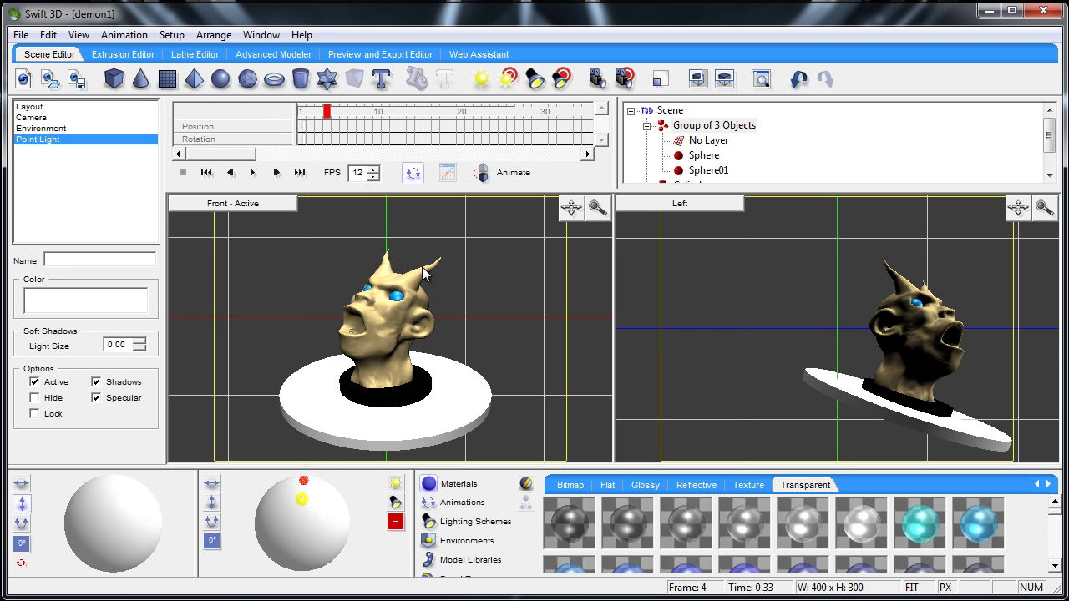
drag(306, 486, 303, 504)
- Generate the demon1 animation frames and play them back in the preview
click(390, 55)
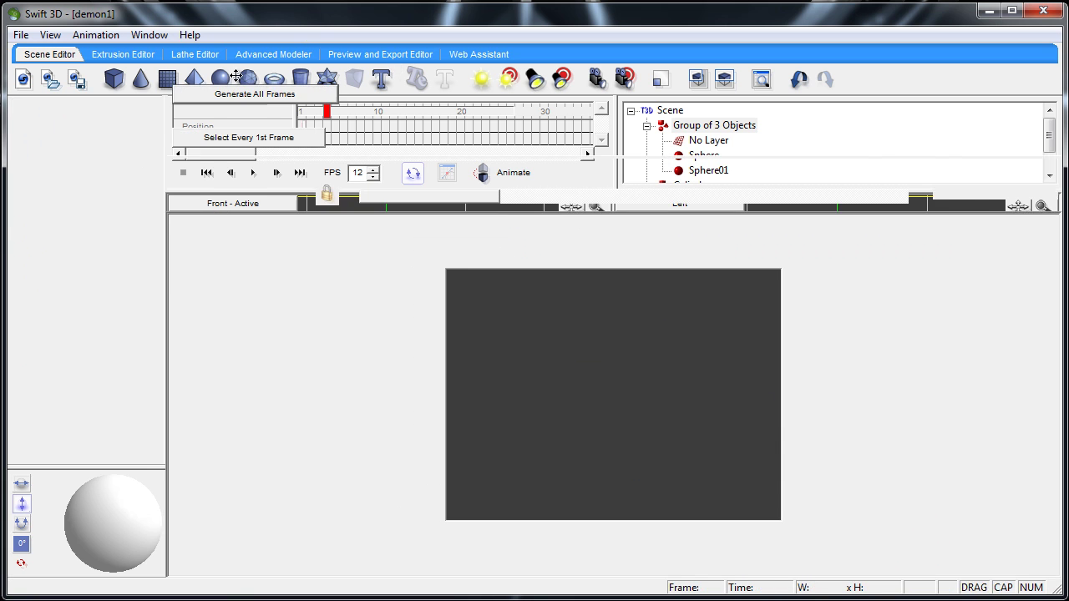
click(210, 114)
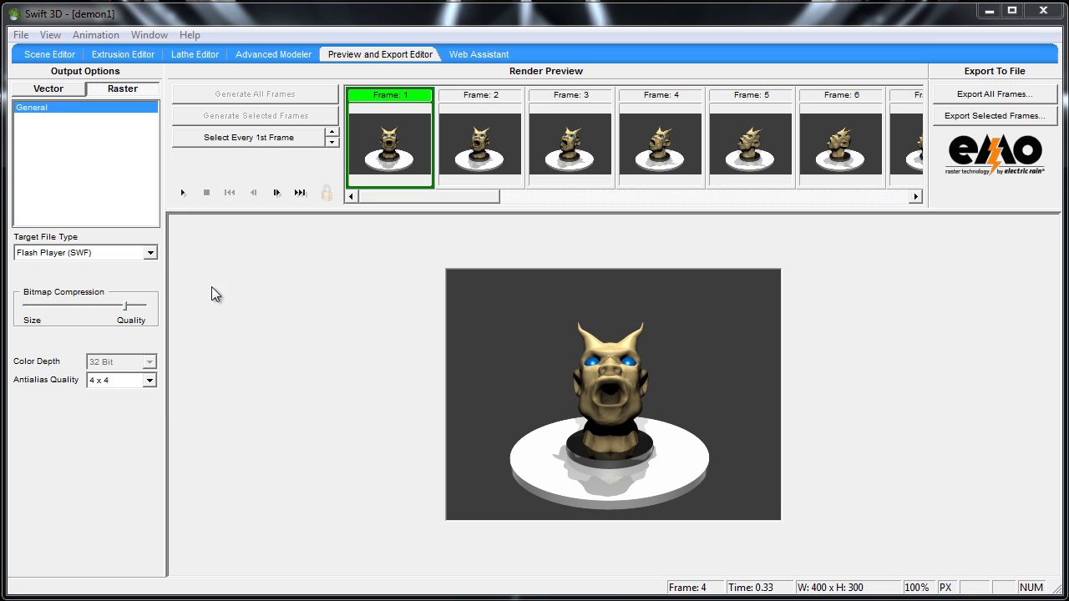
click(183, 193)
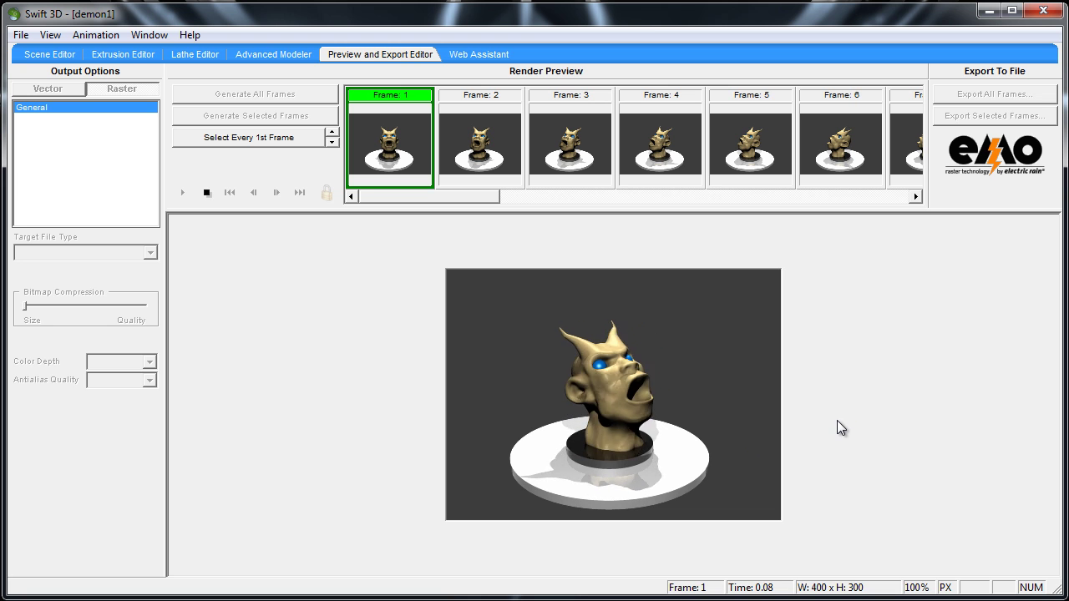
click(207, 193)
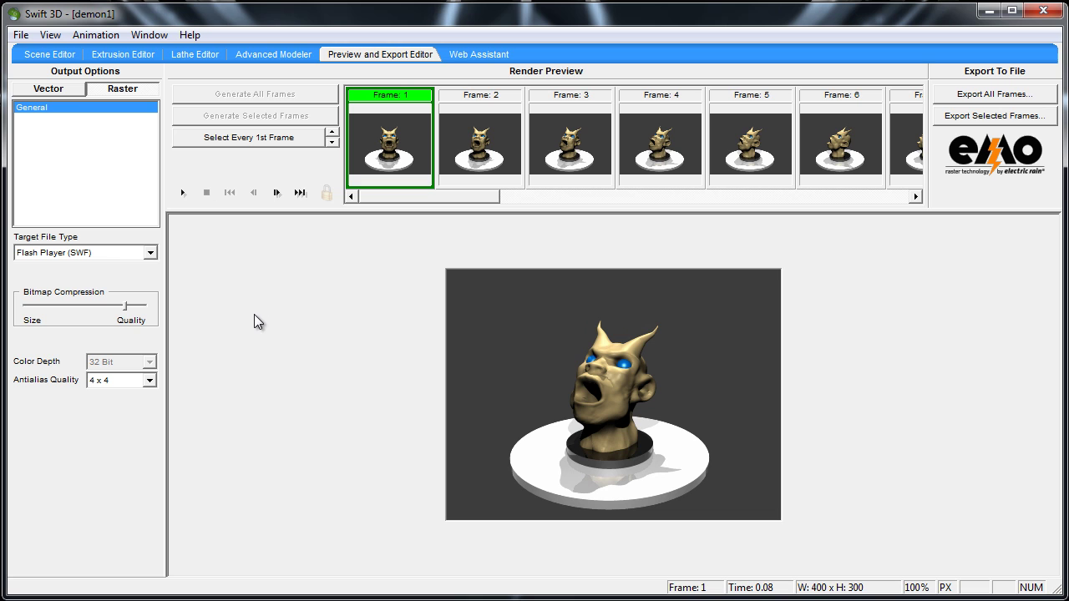